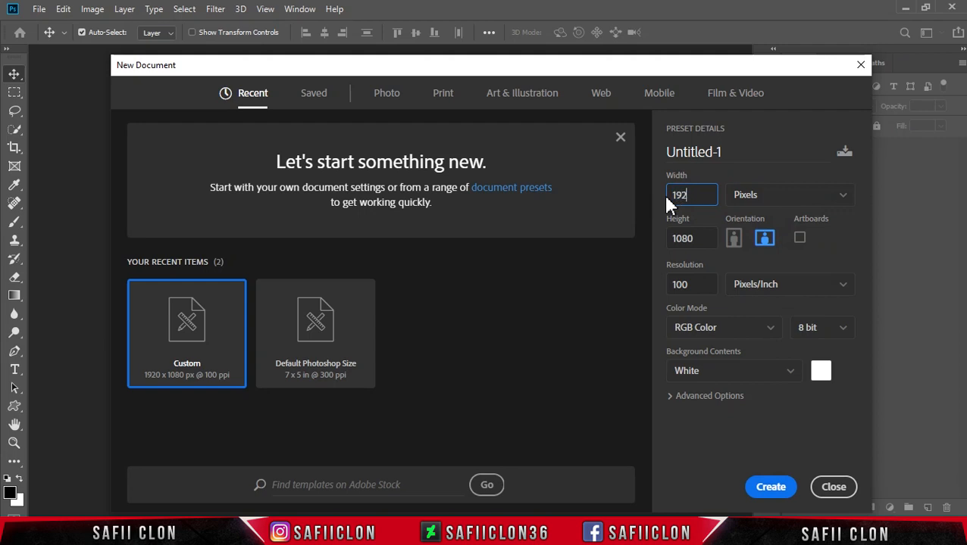
Create a new 1920 x 1080 pixel document at 100 pixels/inch in RGB Color with a white background
click(685, 244)
click(697, 285)
click(814, 291)
click(788, 314)
click(770, 487)
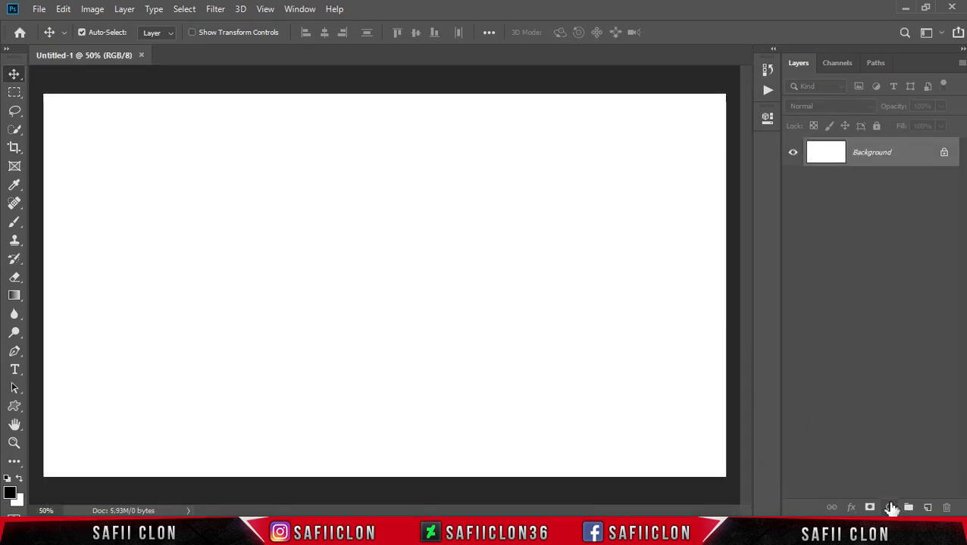
Add a Solid Color fill layer with the colour #101010 above the background
click(890, 508)
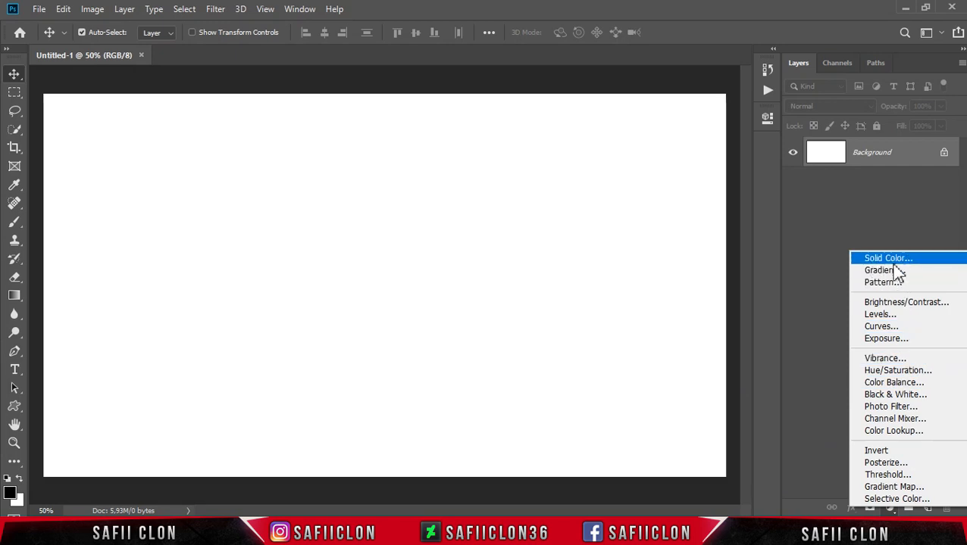
click(886, 258)
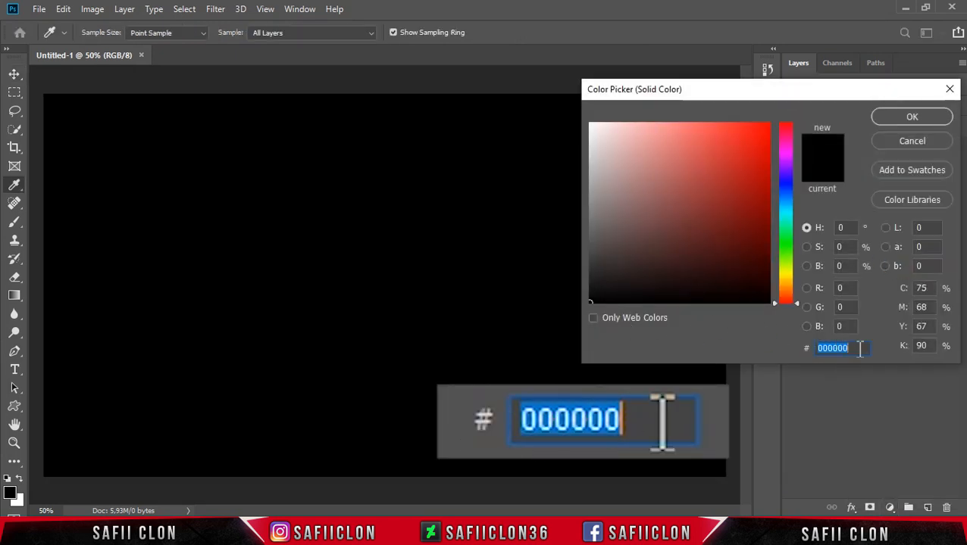
text(101010)
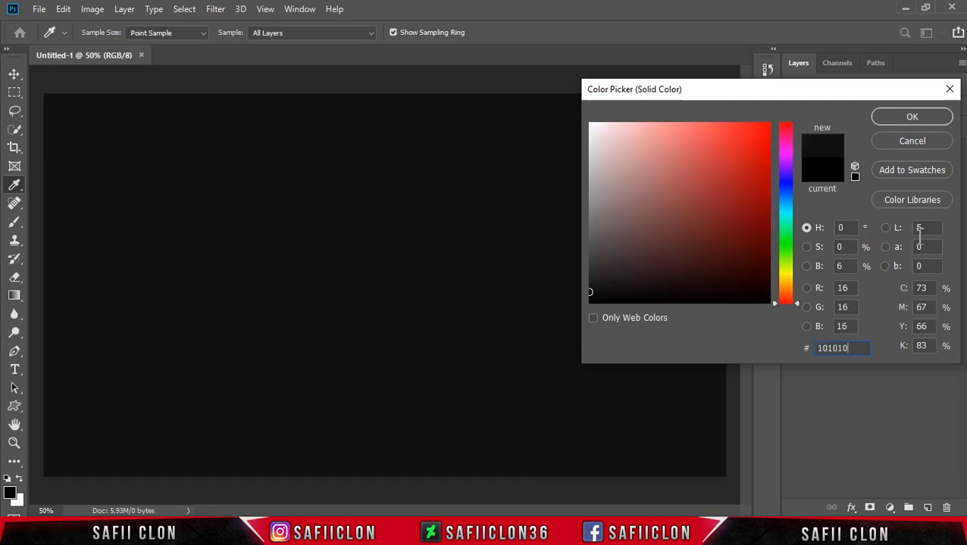
click(910, 118)
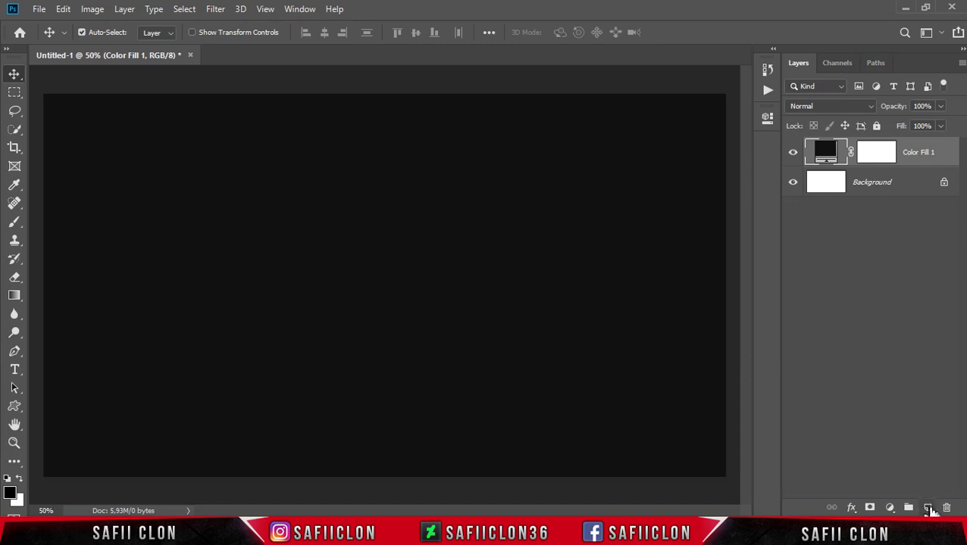
Add a new empty layer above the colour fill and fill it with black at 100% opacity in Normal mode
click(928, 508)
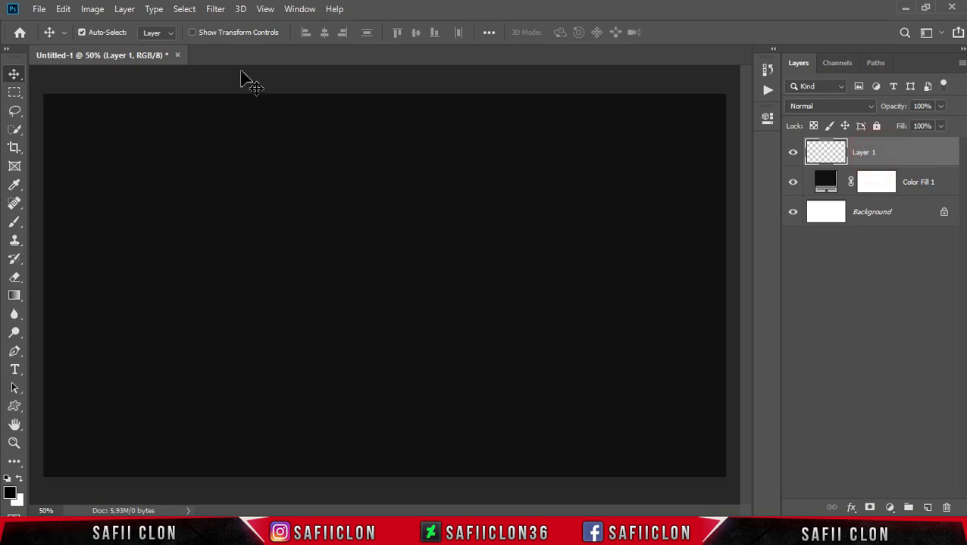
click(64, 11)
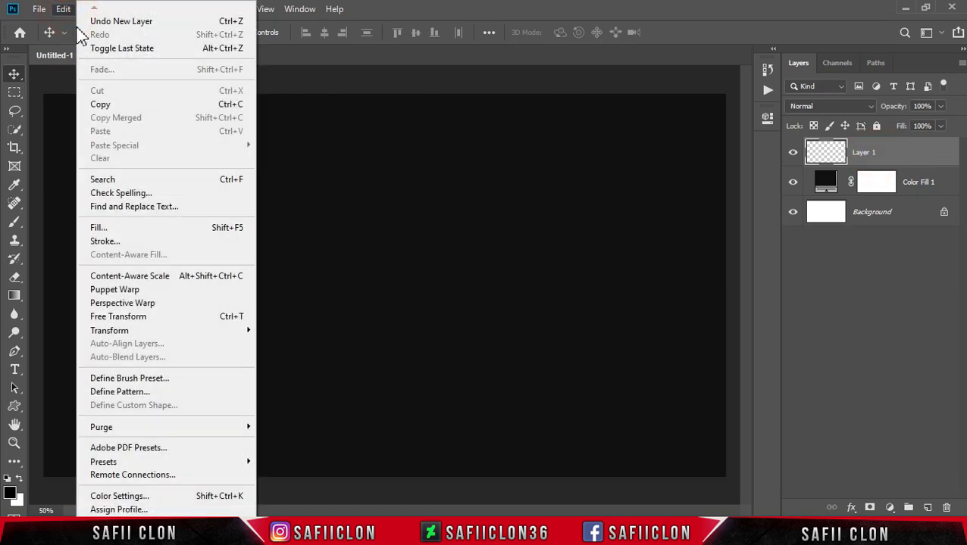
click(131, 229)
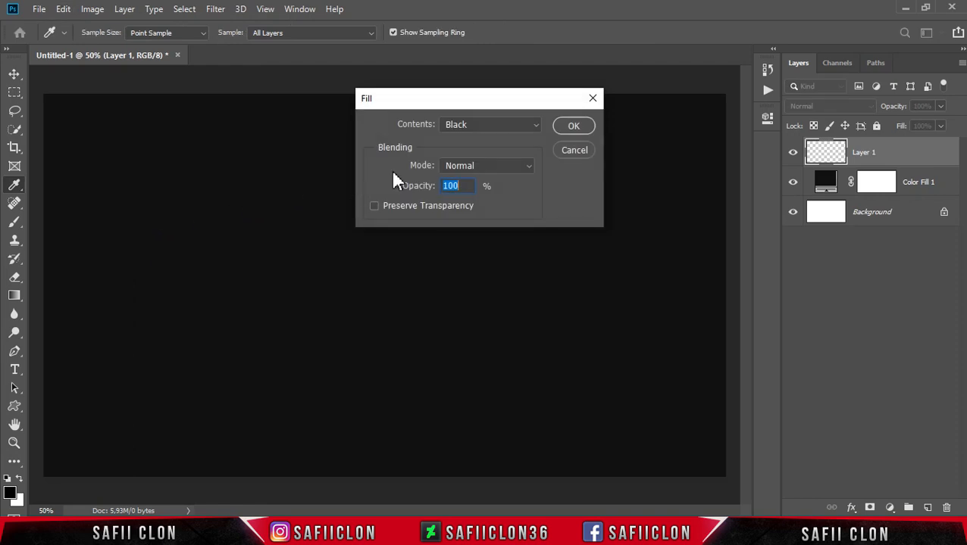
click(488, 126)
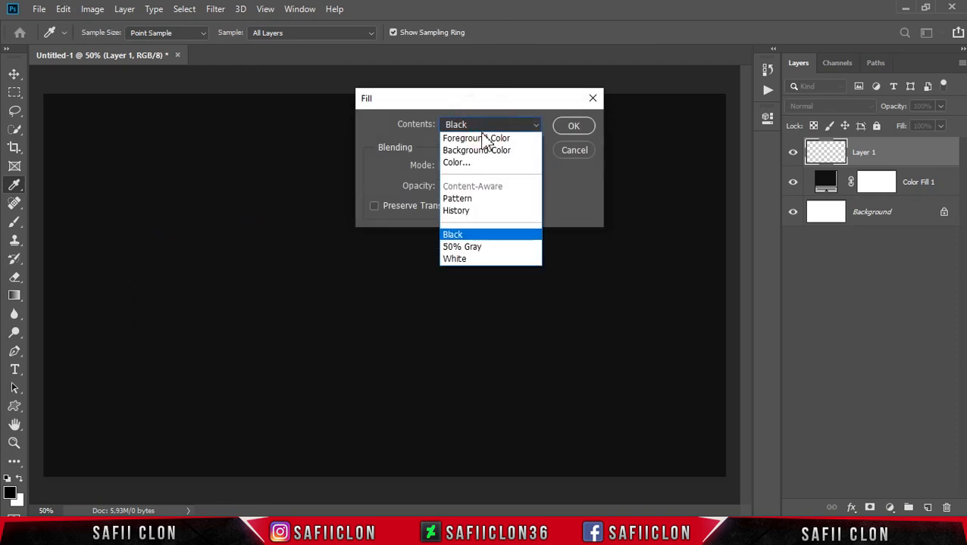
click(461, 236)
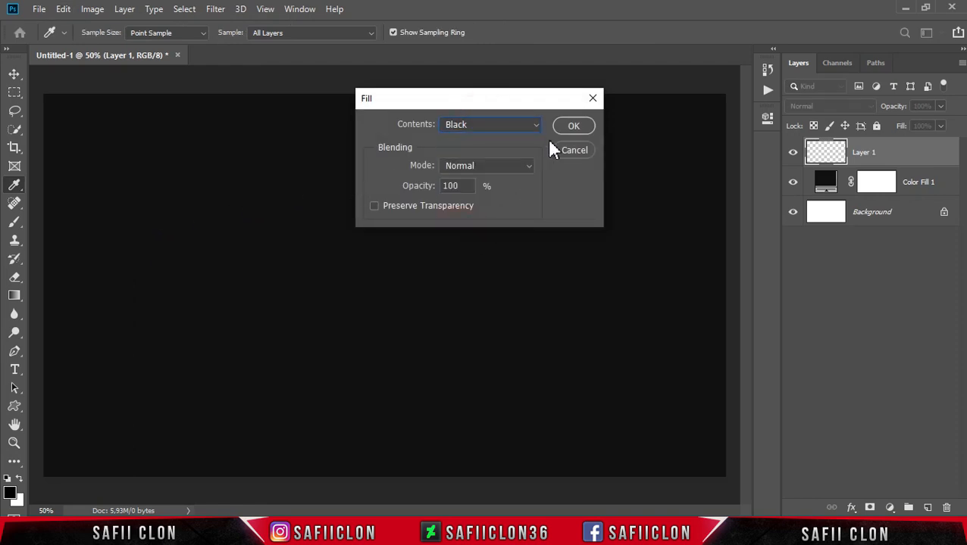
click(573, 129)
key(v)
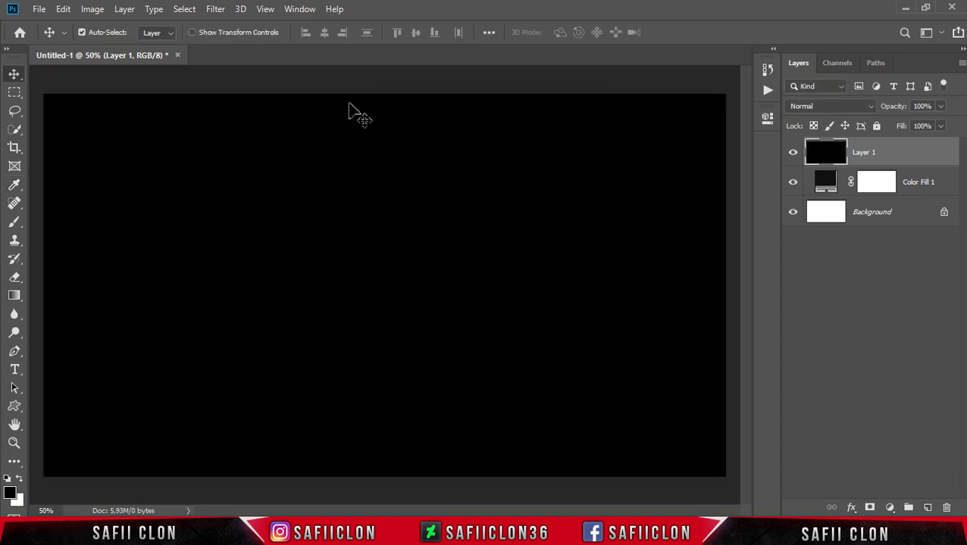
Apply Add Noise to the black layer with an amount of about 12%, Uniform distribution and Monochromatic enabled
click(215, 11)
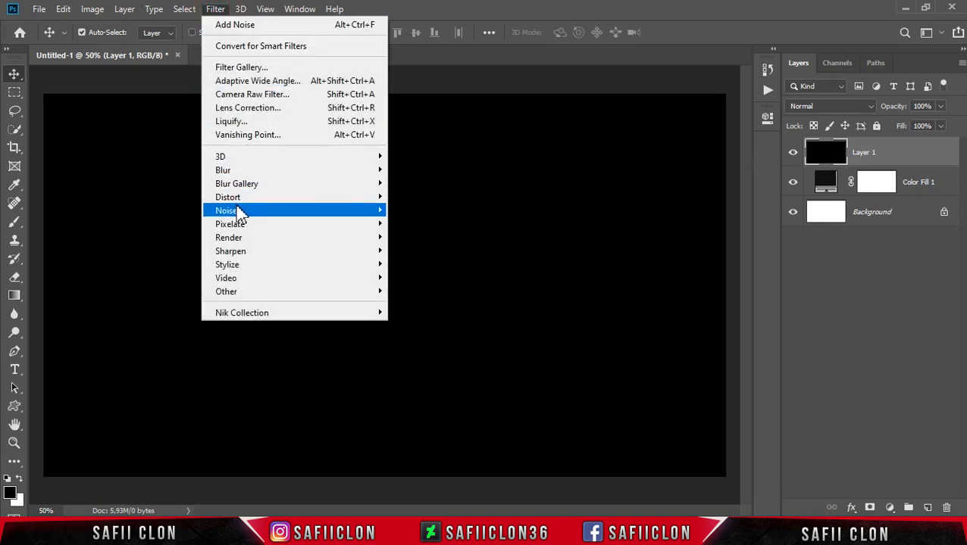
mouse_move(247, 211)
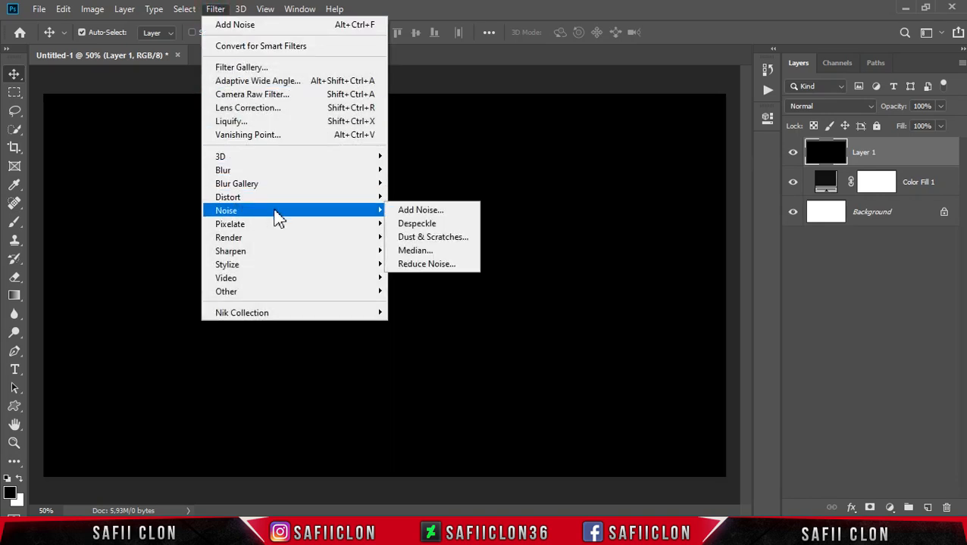
click(421, 212)
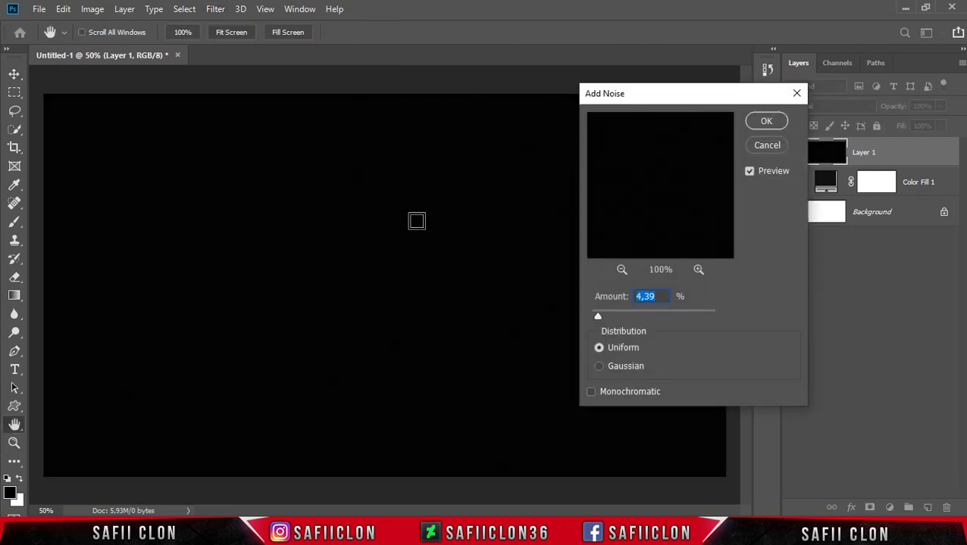
mouse_move(718, 97)
mouse_down()
mouse_move(706, 88)
mouse_move(700, 98)
mouse_up()
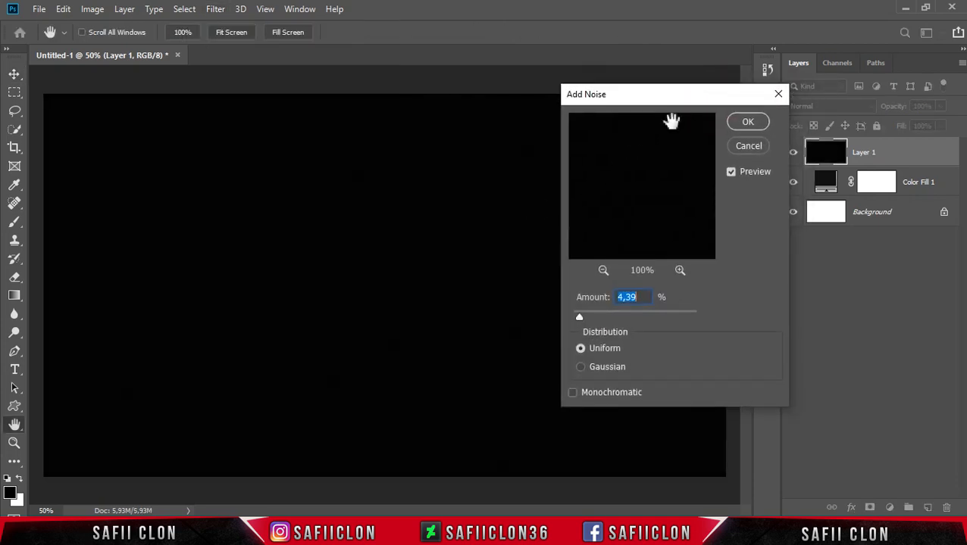
drag(580, 316, 592, 322)
click(579, 349)
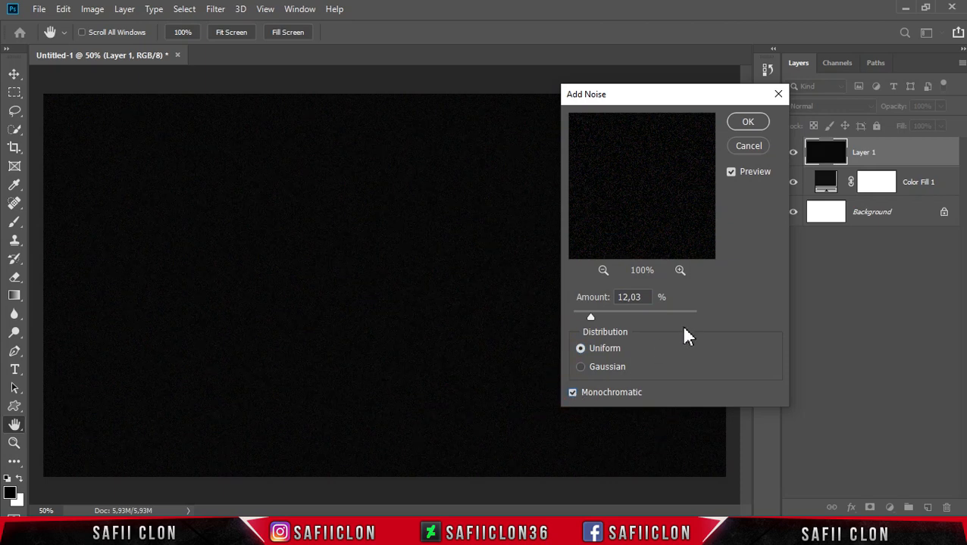
click(746, 123)
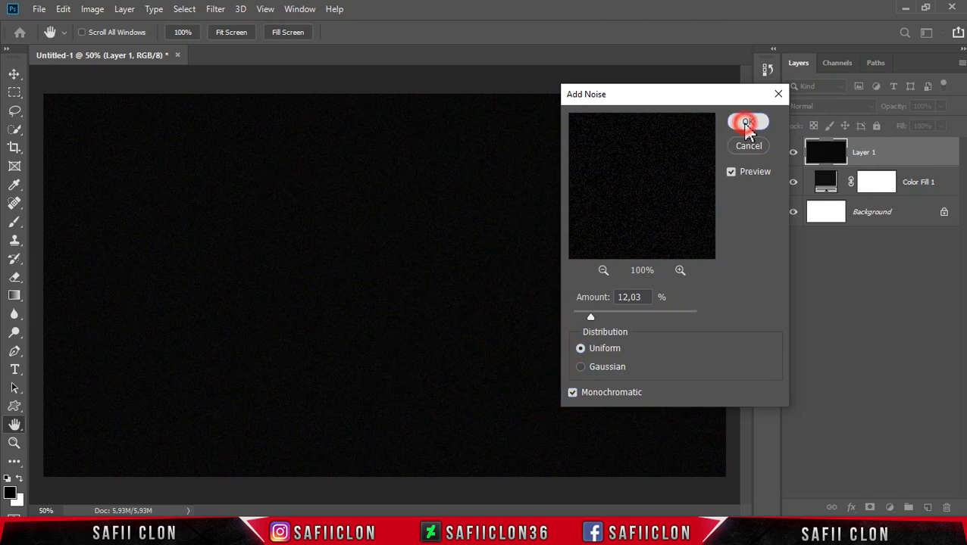
click(793, 153)
click(792, 153)
Set the blend mode of the noise layer to Darker Color
click(885, 153)
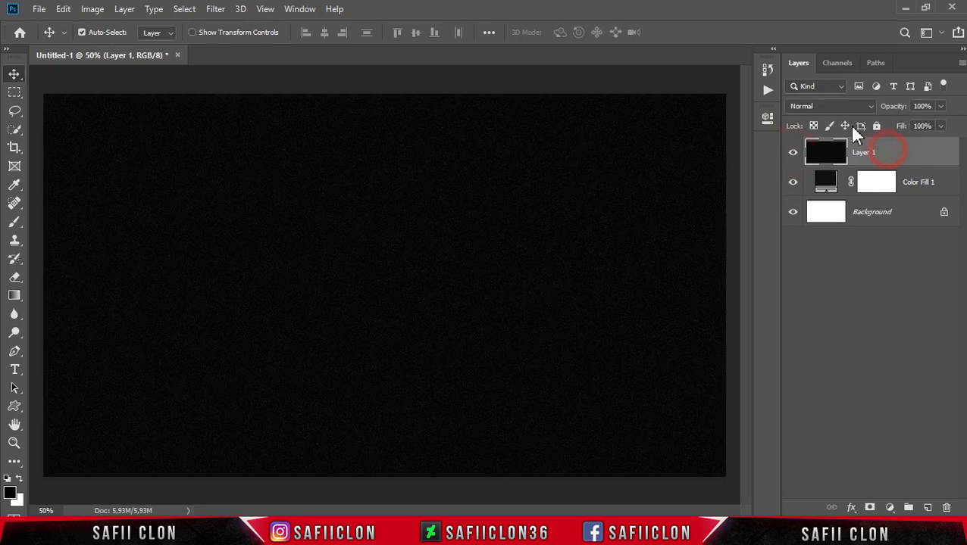
click(859, 106)
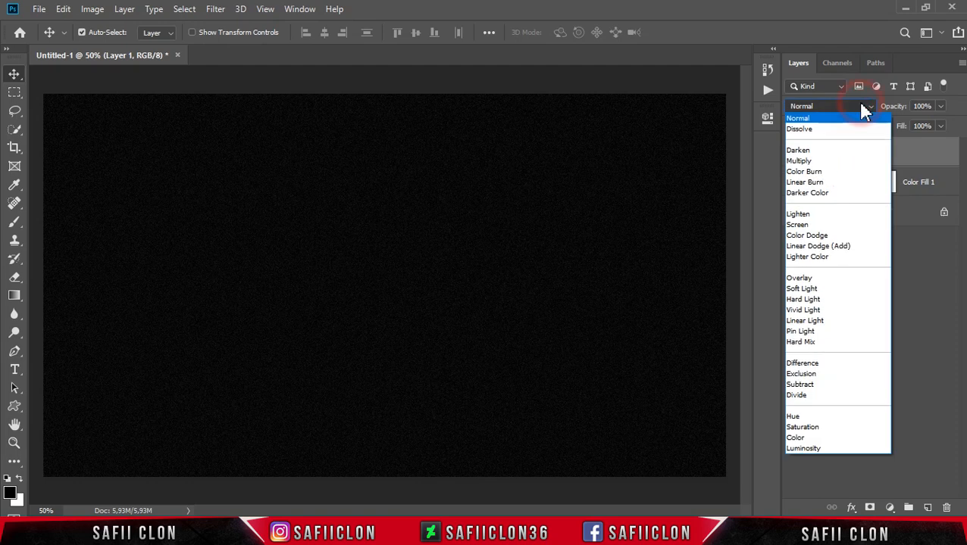
click(817, 195)
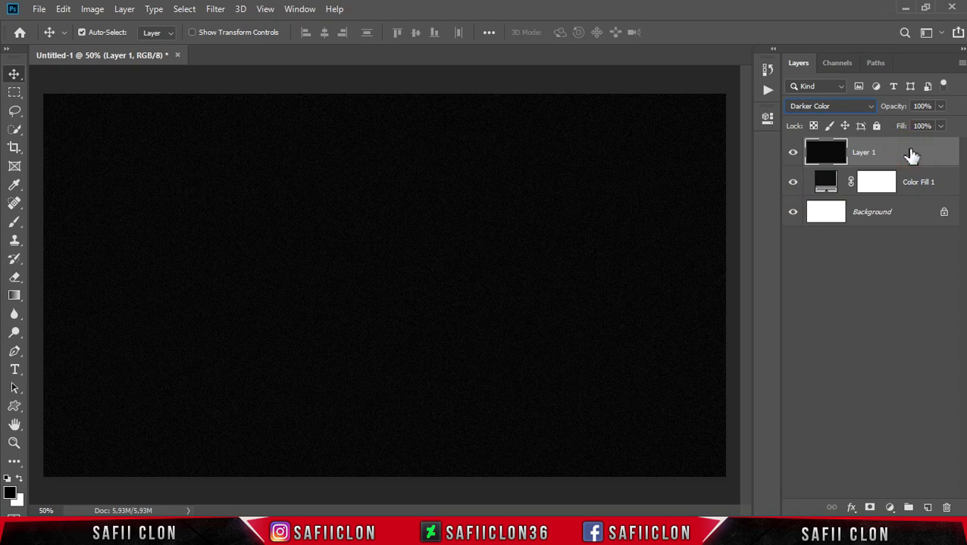
Group the noise layer and the colour fill layer into a group named BACKGROUND
shift+click(937, 186)
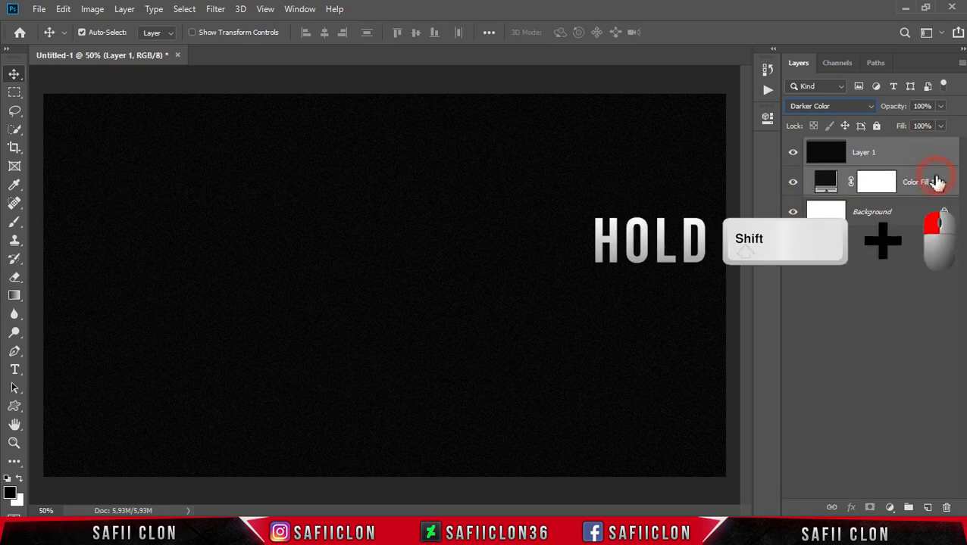
right_click(914, 155)
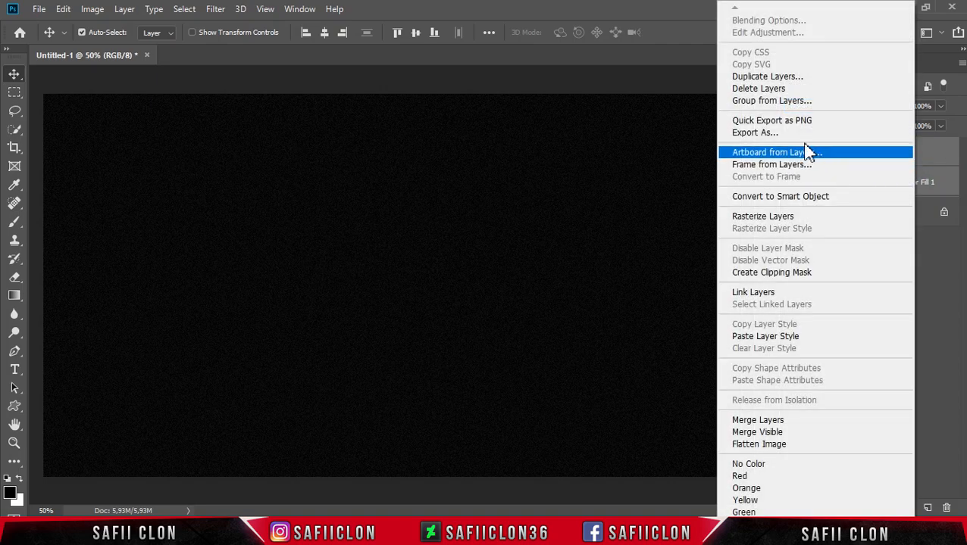
click(767, 101)
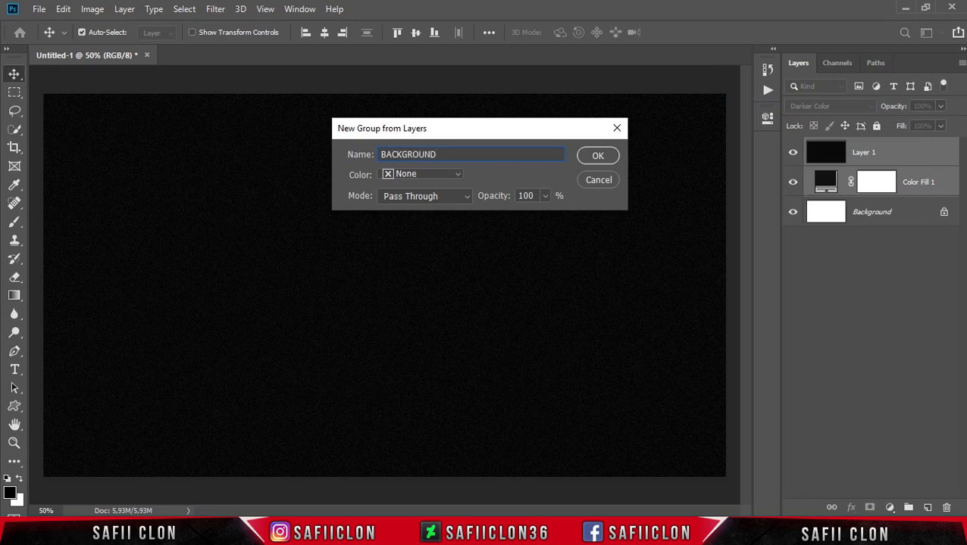
text(BACKGROUND)
click(607, 161)
click(793, 147)
click(793, 147)
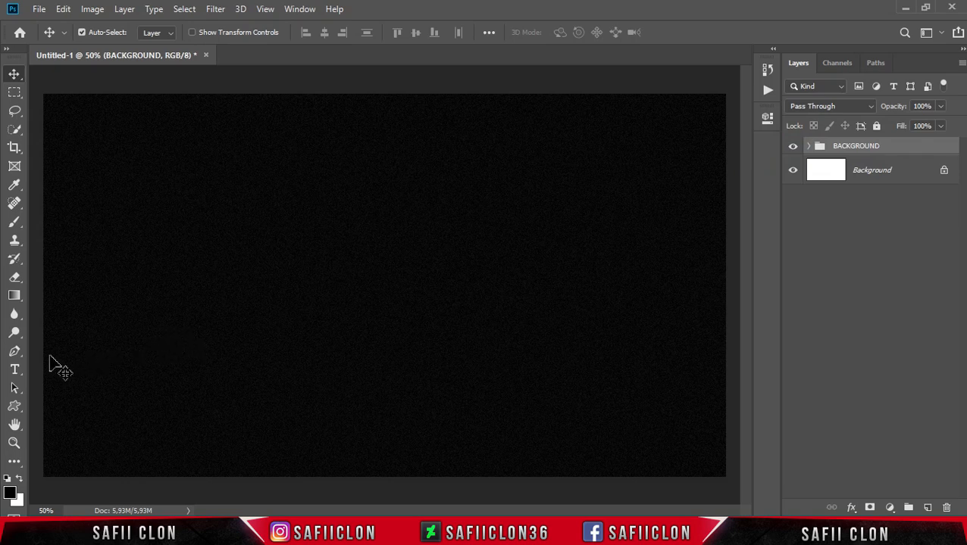
Set up the Horizontal Type tool with the Bungee Inline font and white as the text colour
click(15, 371)
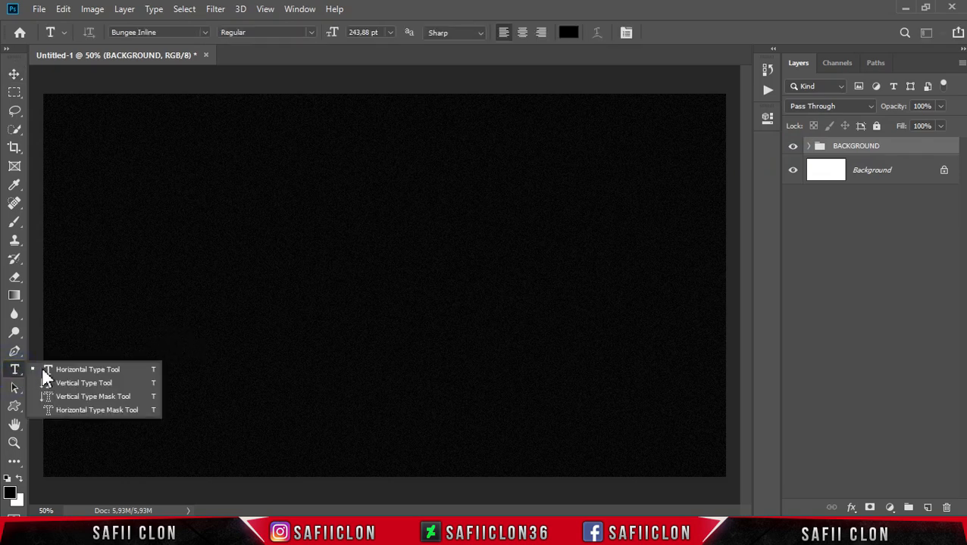
click(88, 371)
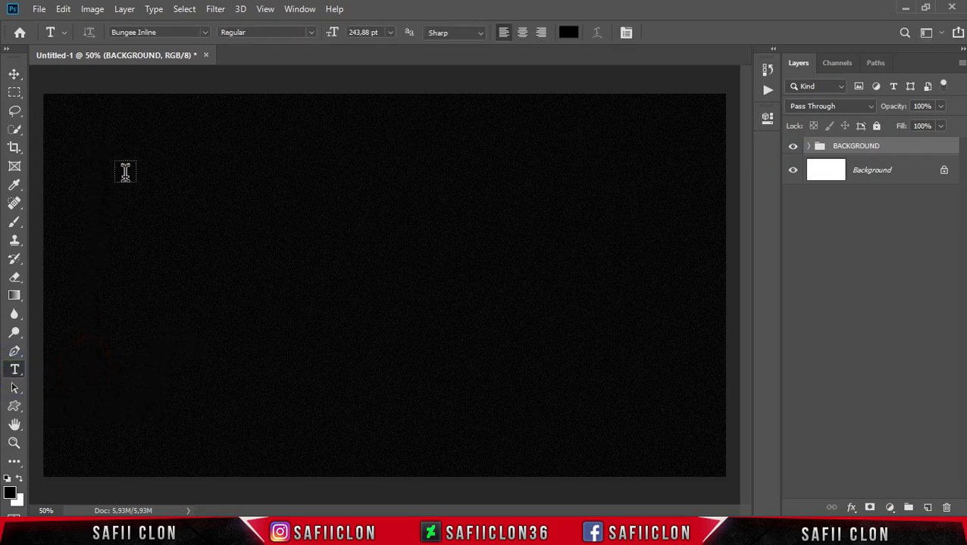
click(207, 33)
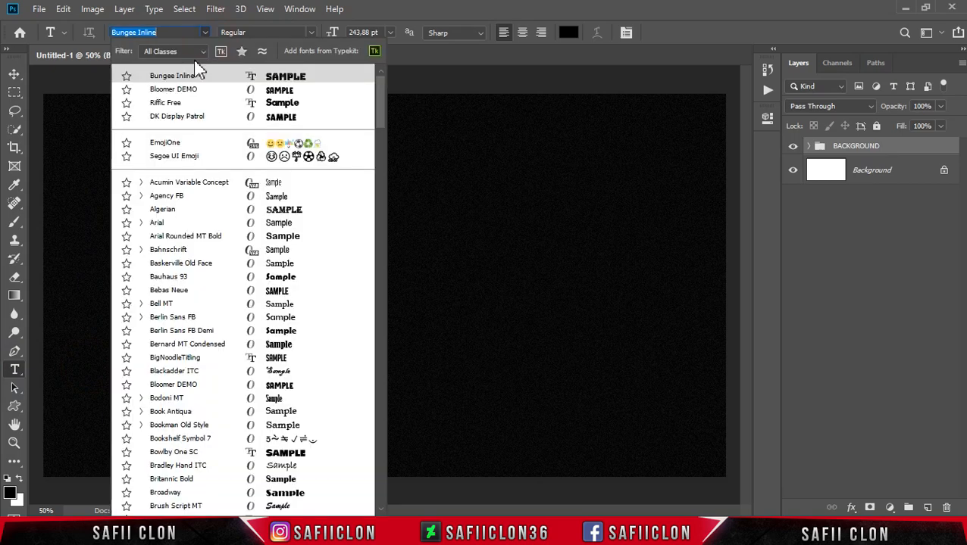
click(215, 76)
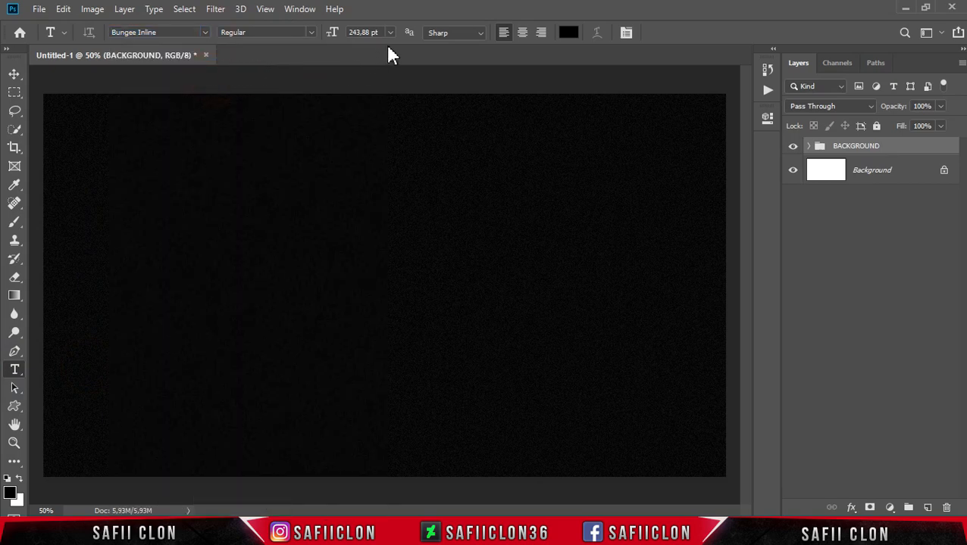
click(567, 33)
drag(667, 189, 579, 115)
click(911, 117)
Add the text GOLDEN on the canvas and commit it as a text layer
click(166, 269)
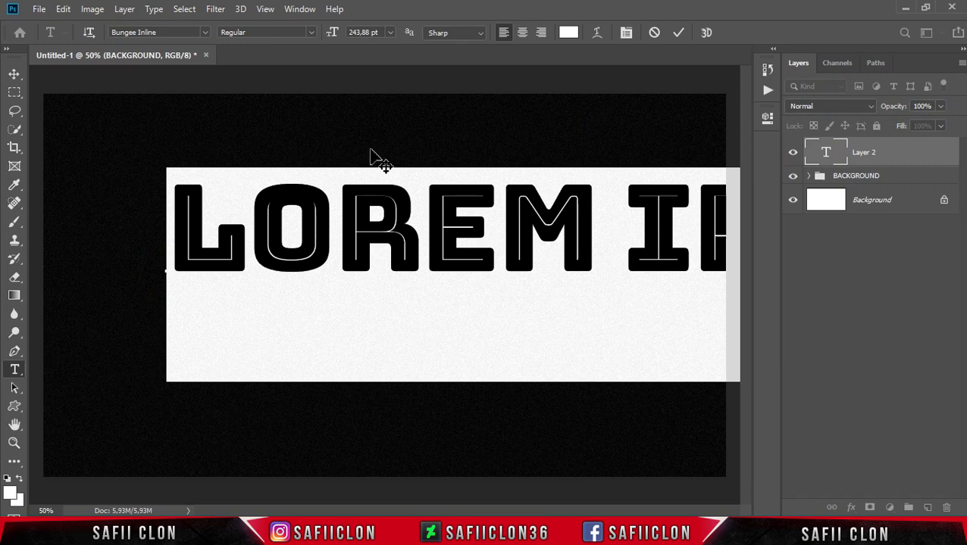
text(GOLDEN)
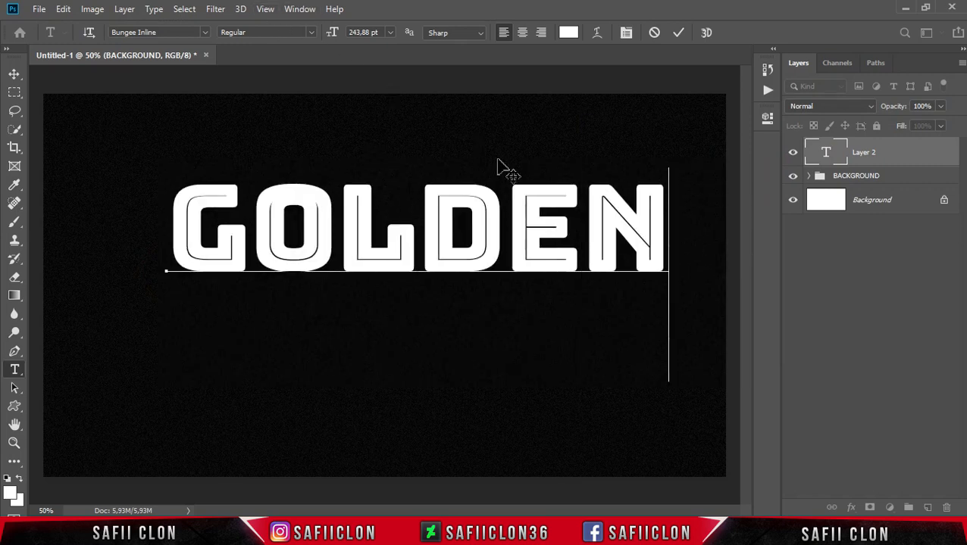
drag(658, 230, 216, 219)
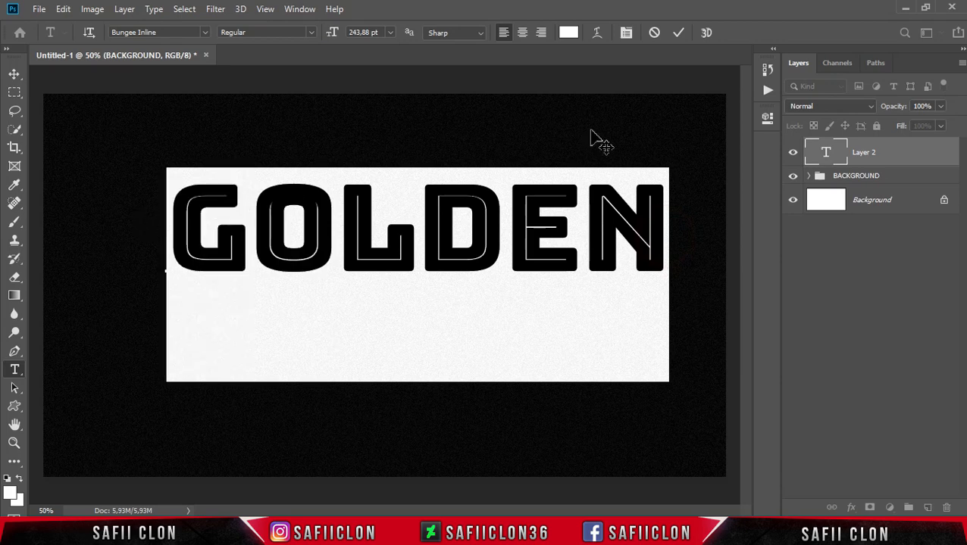
click(677, 33)
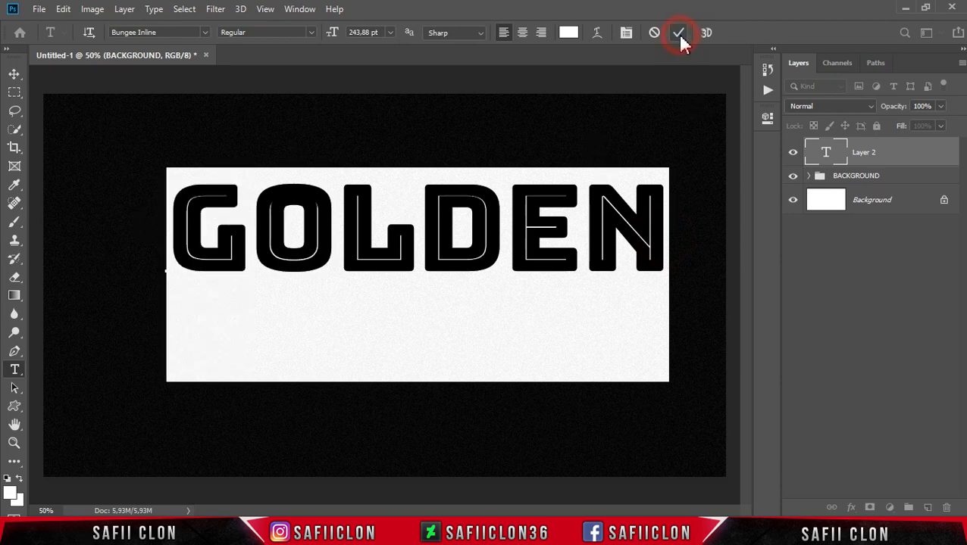
Move the GOLDEN text with Free Transform to the middle of the canvas, at about X 960 px, Y 627 px
key(ctrl+t)
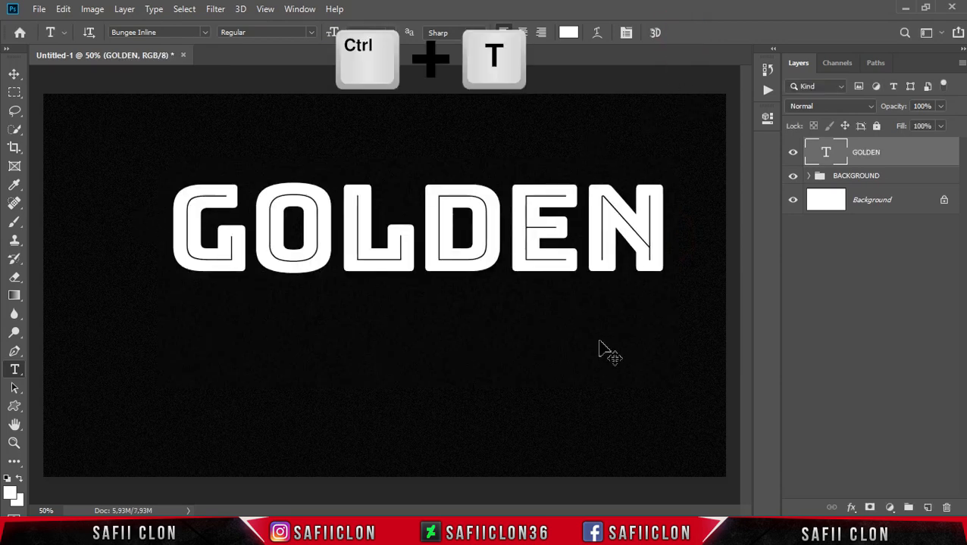
drag(577, 242, 551, 265)
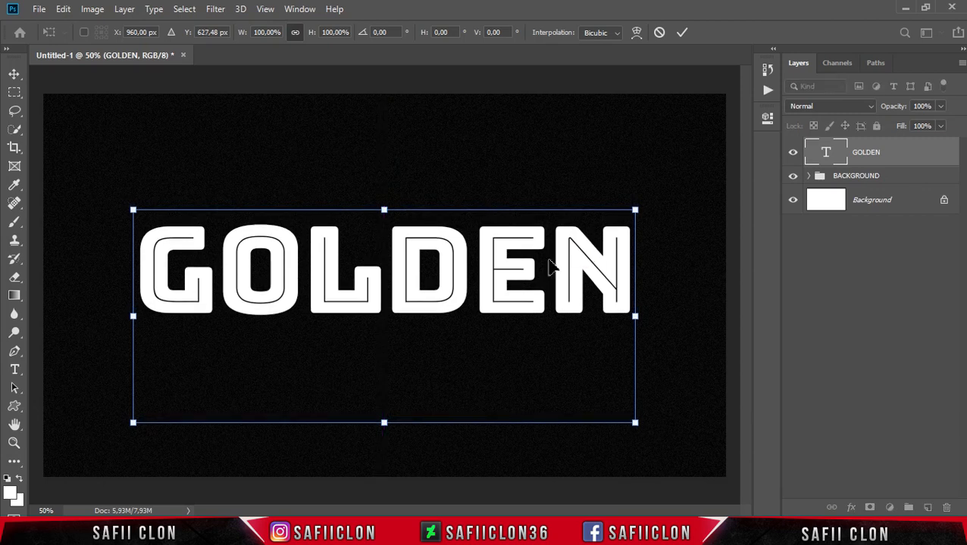
click(683, 34)
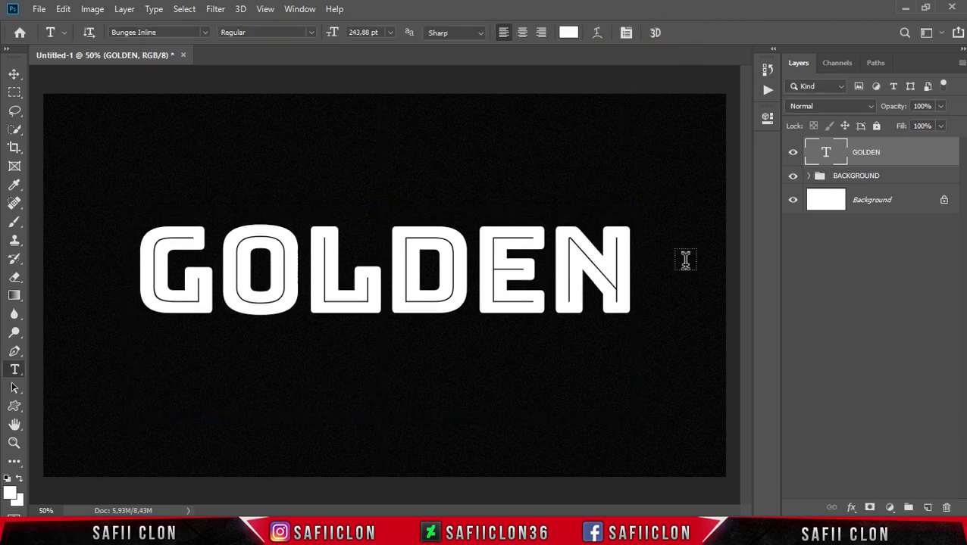
Open the layer style settings of the GOLDEN text layer and enable a Gradient Overlay on it
click(909, 157)
right_click(909, 157)
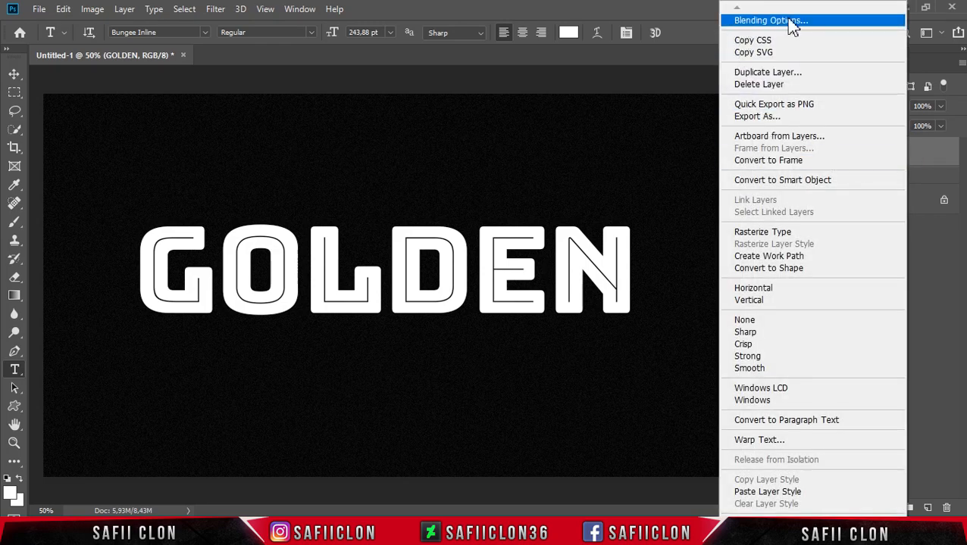
click(788, 23)
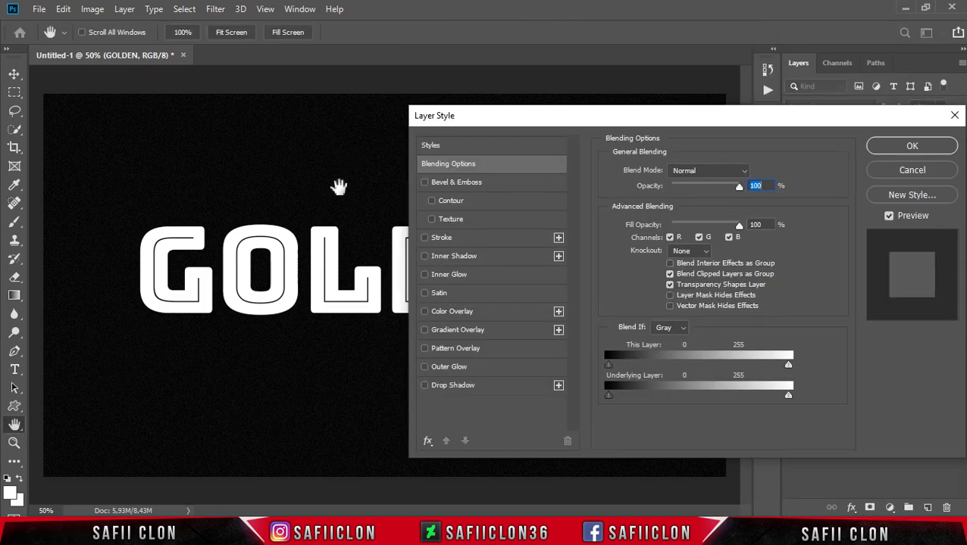
key(ctrl+plus)
key(ctrl+plus)
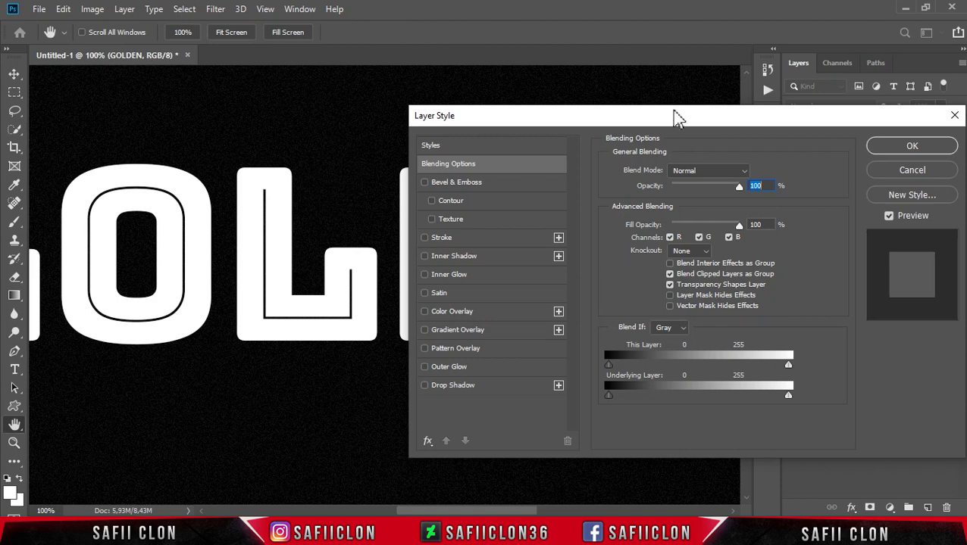
click(745, 75)
click(745, 74)
click(744, 74)
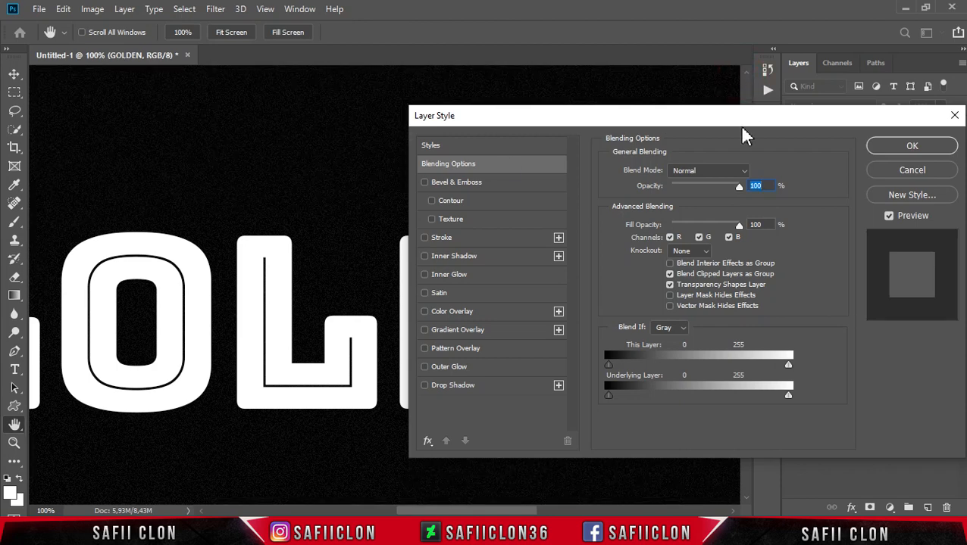
click(747, 498)
drag(533, 509, 504, 511)
drag(594, 121, 719, 132)
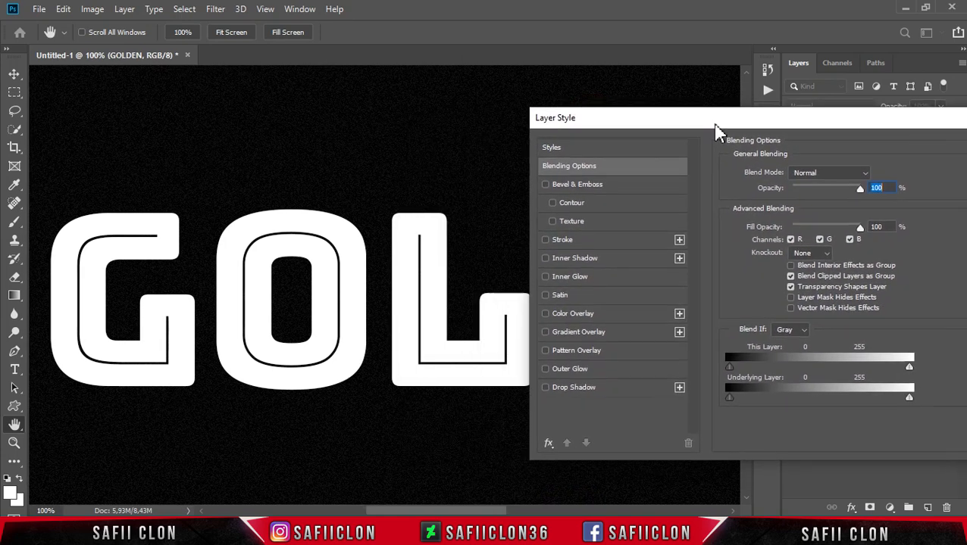
click(588, 336)
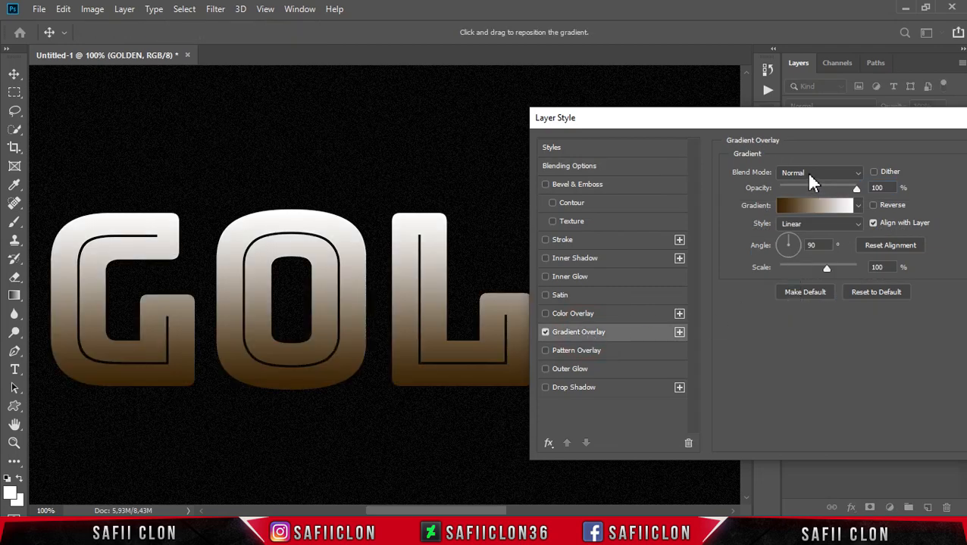
Set the gradient overlay to Normal blend mode at 100% opacity and load the Black, White preset for editing its gradient
click(831, 177)
click(809, 172)
drag(855, 189, 871, 198)
click(850, 206)
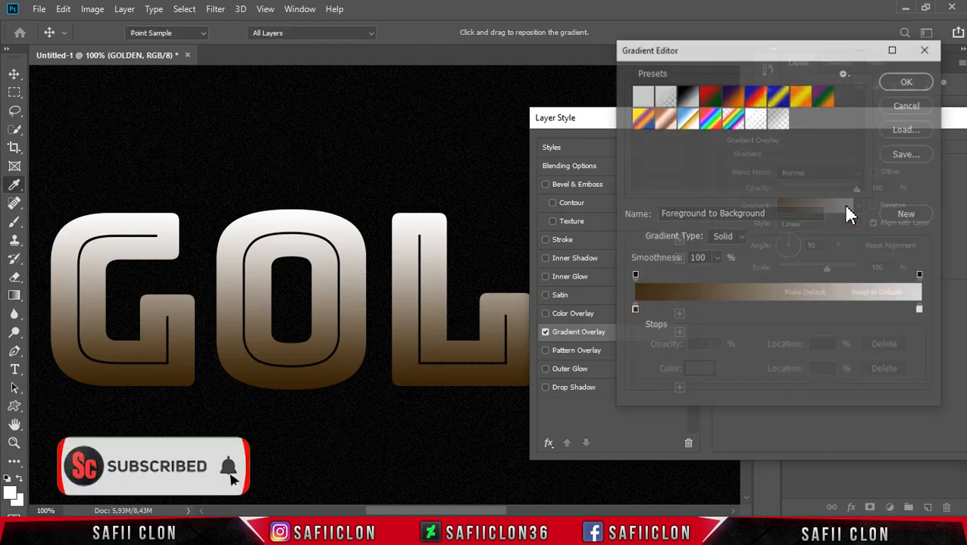
drag(777, 61, 750, 104)
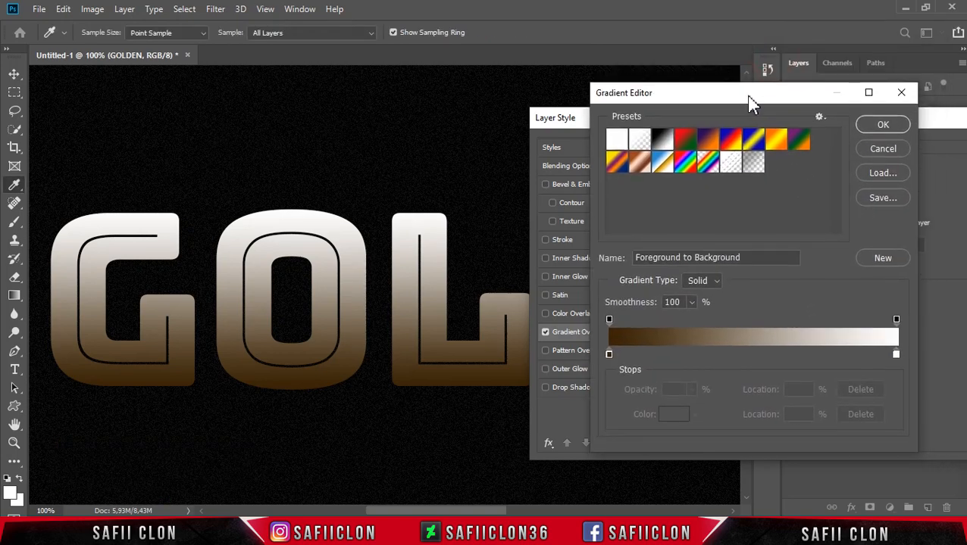
click(663, 141)
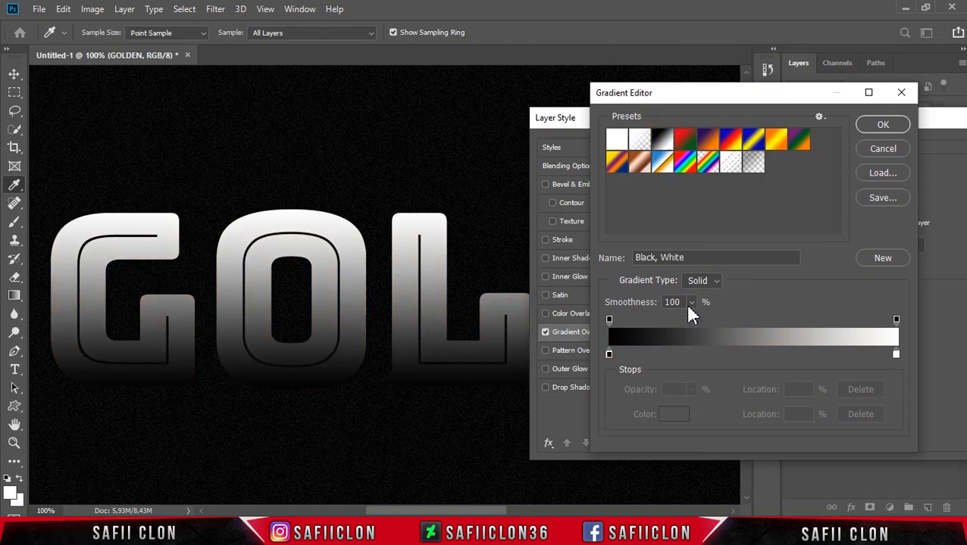
Set the colour of the gradient's first stop, at location 0%, to e6c27d
click(609, 355)
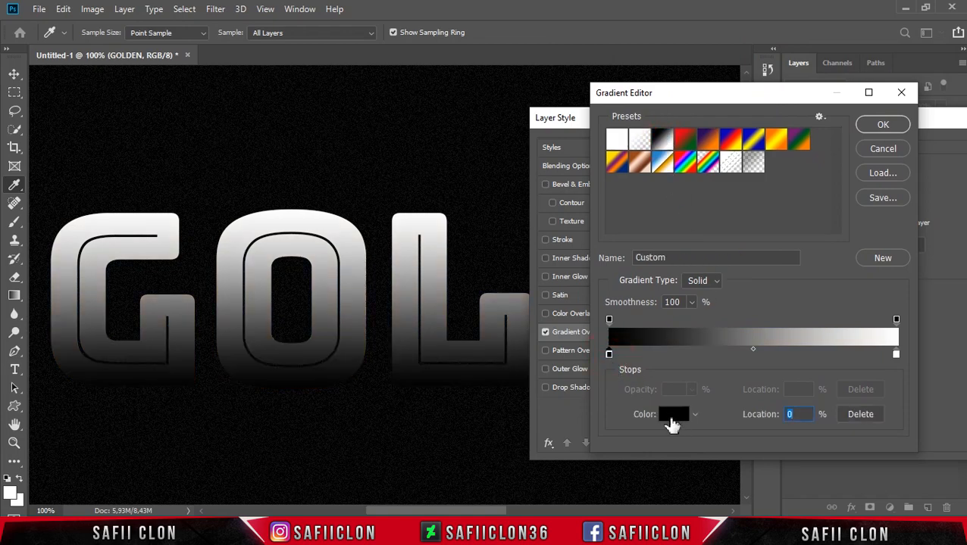
click(674, 416)
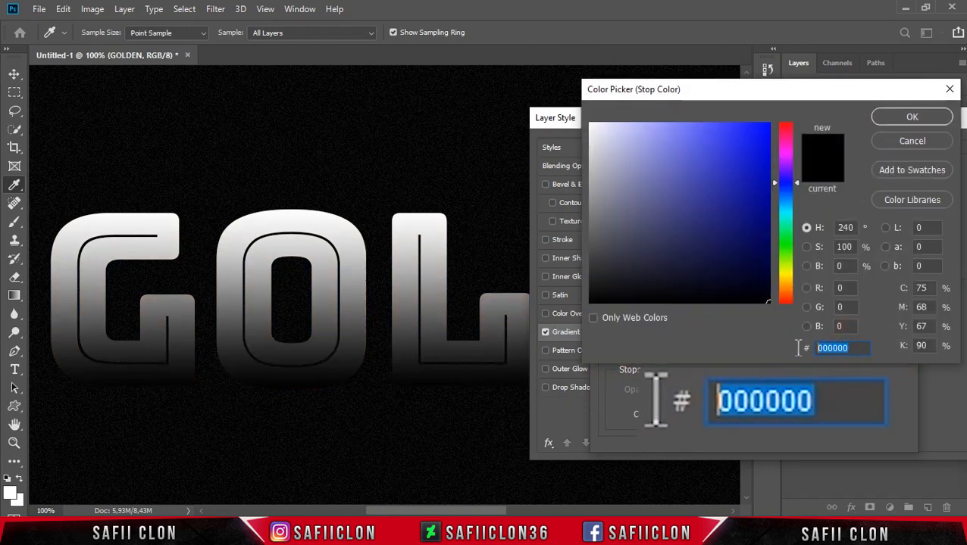
text(e6c2)
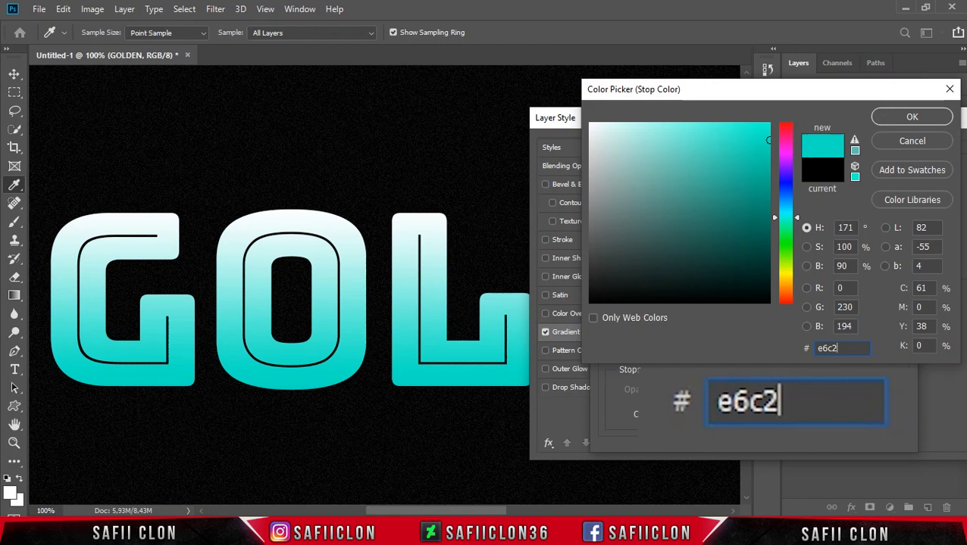
text(7d)
click(909, 117)
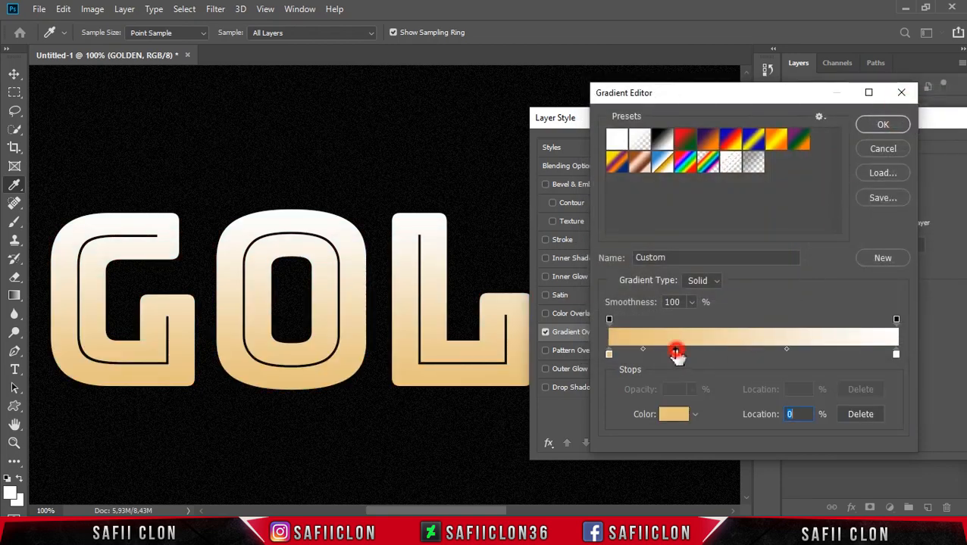
Add a second colour stop to the gradient with colour 644601 at location 21%
click(676, 353)
click(675, 352)
click(673, 414)
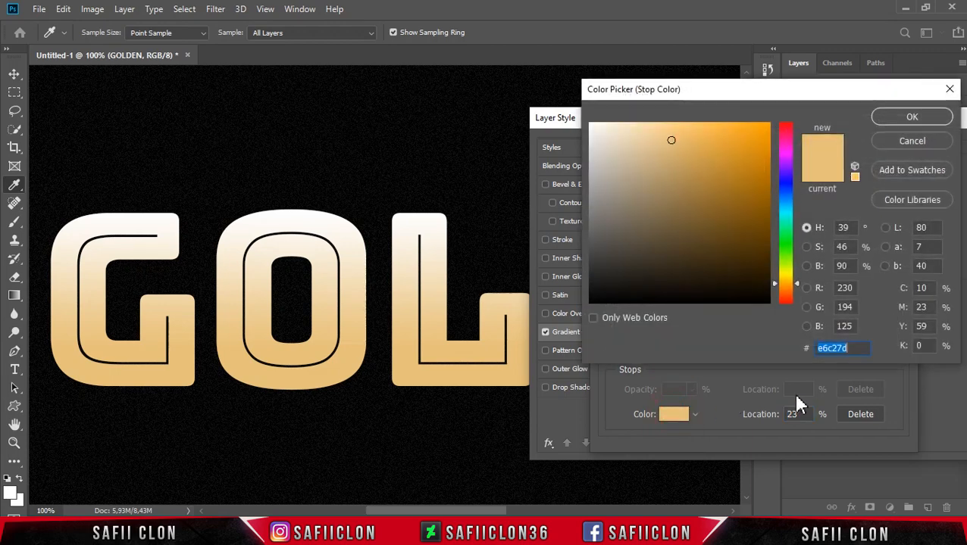
text(6)
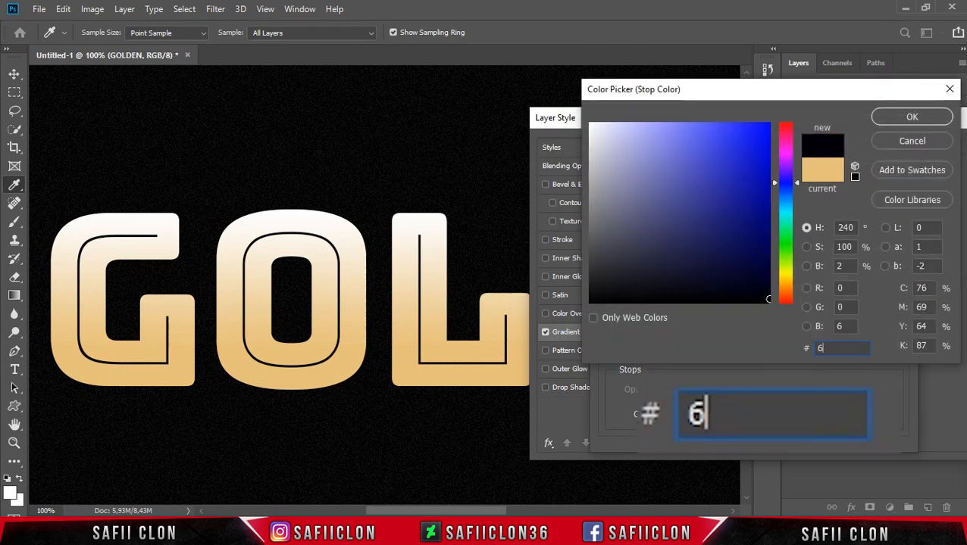
text(44601)
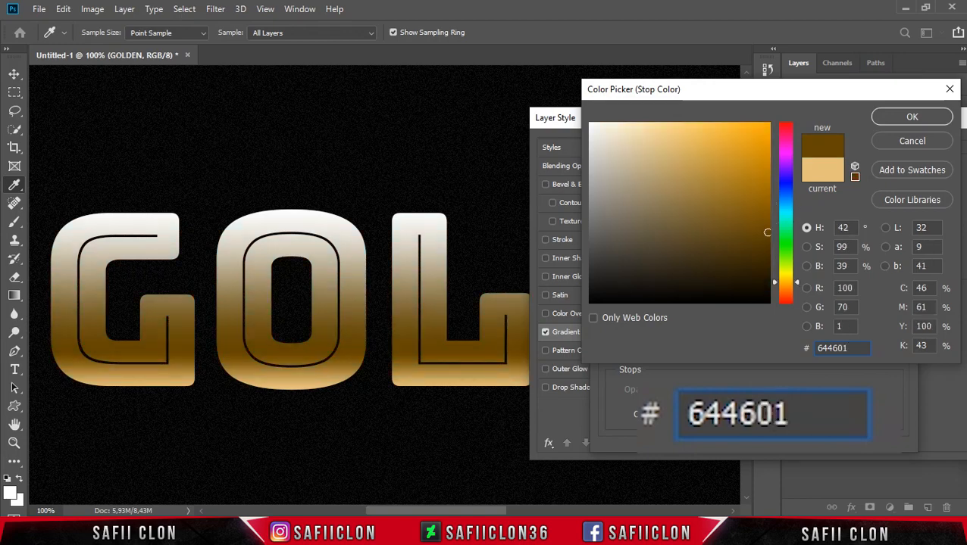
drag(862, 347, 788, 348)
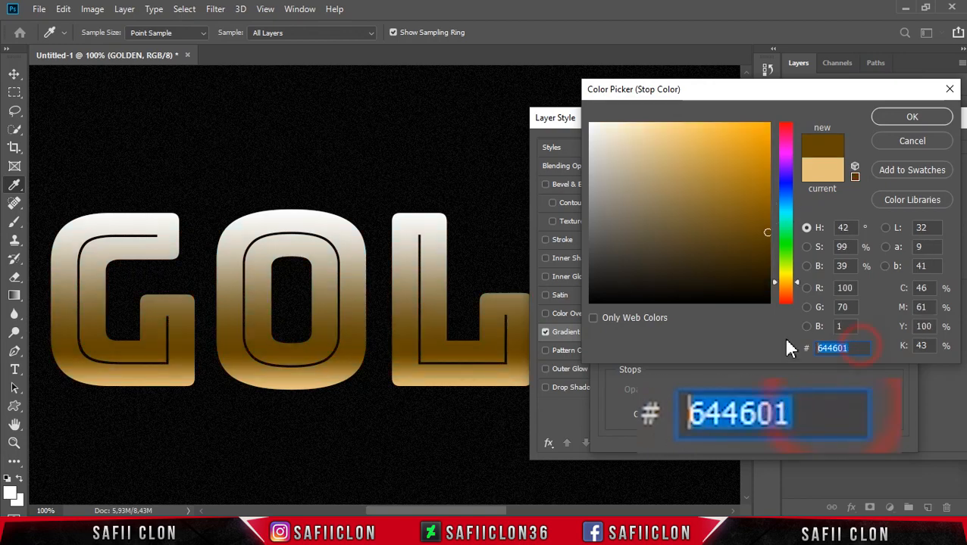
click(906, 118)
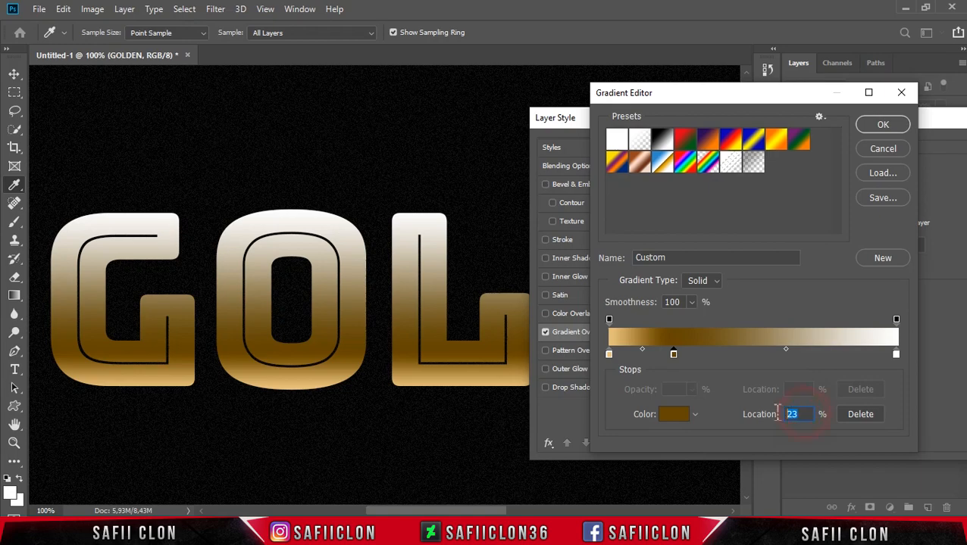
text(21)
Add a third colour stop to the gradient in near-black 020202 at location 50%
click(719, 354)
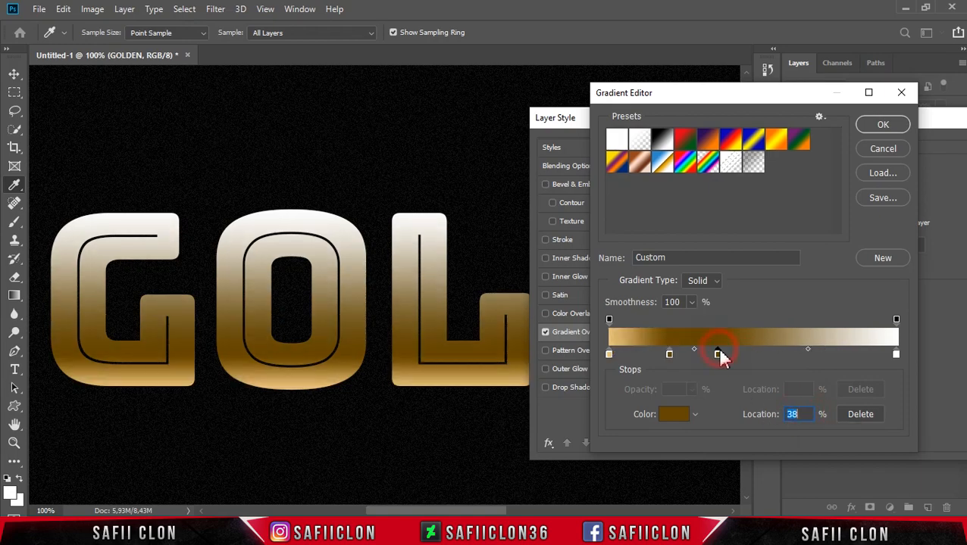
click(676, 417)
mouse_move(753, 240)
mouse_down()
mouse_move(581, 302)
mouse_move(584, 312)
mouse_up()
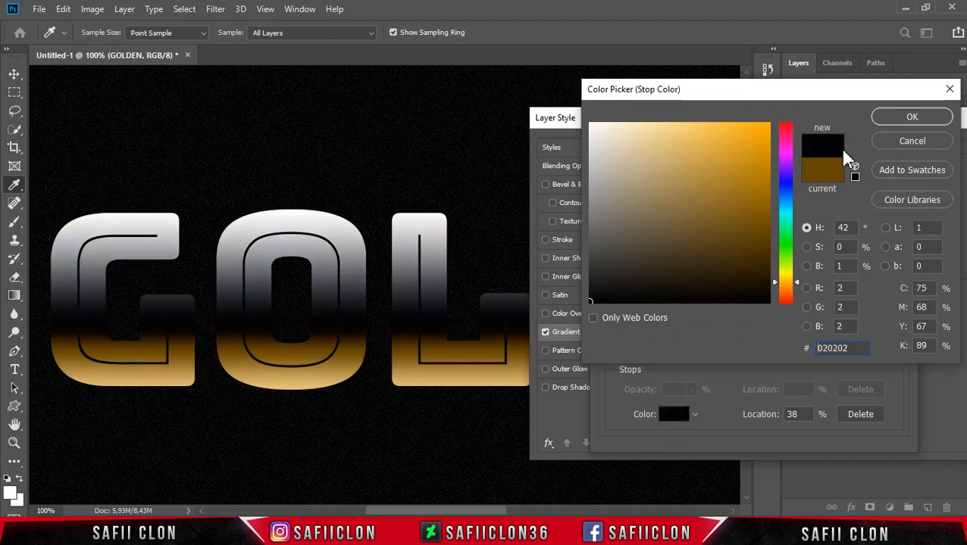
click(901, 119)
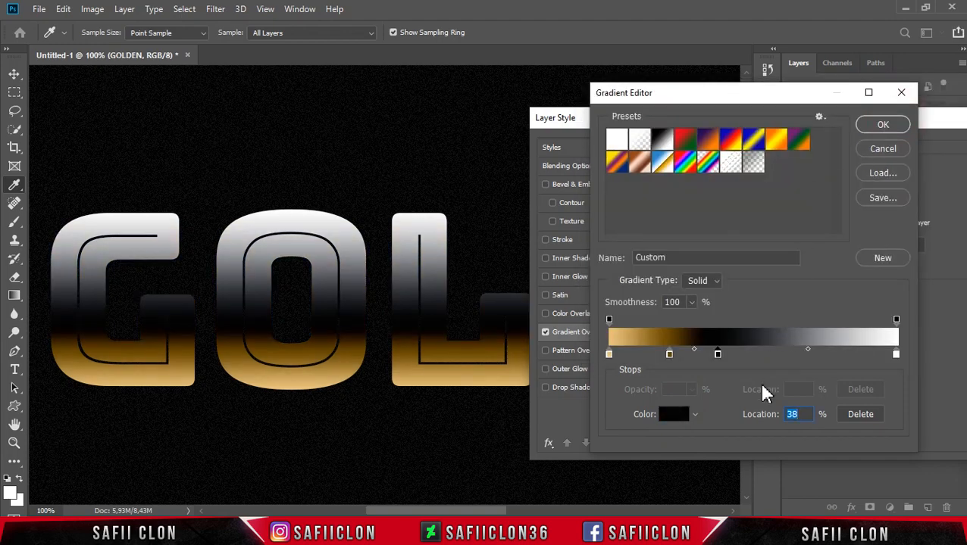
text(50)
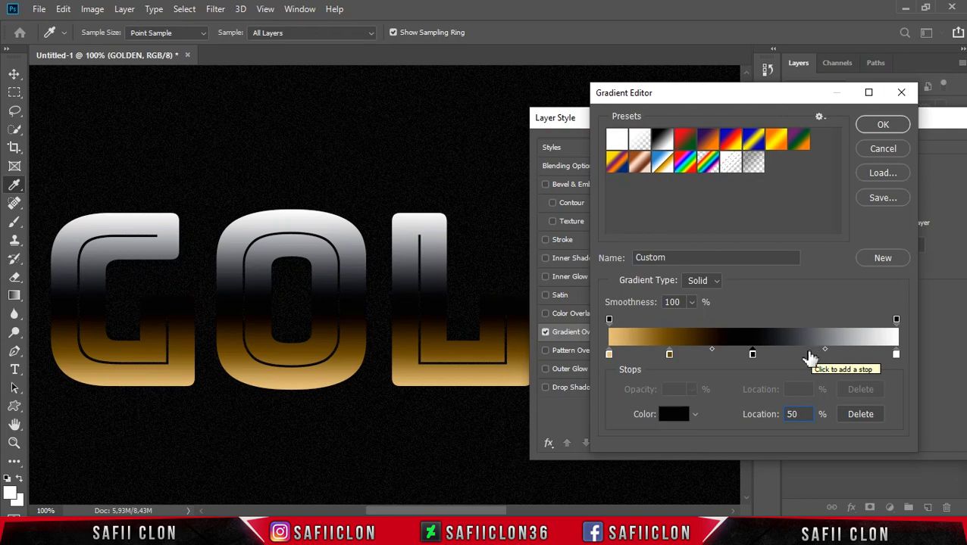
Add a fourth colour stop to the gradient with colour f7cc7a at location 52%
click(808, 356)
click(673, 416)
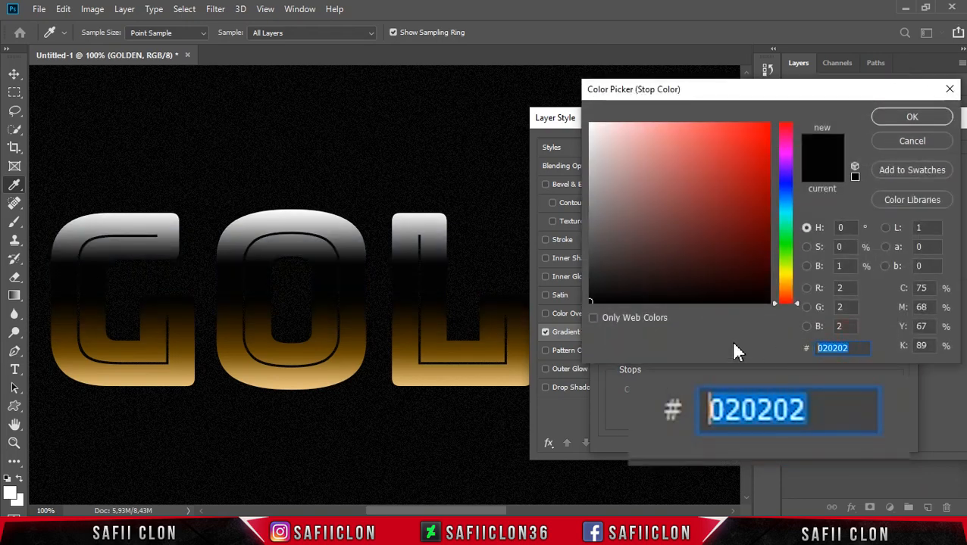
text(f7)
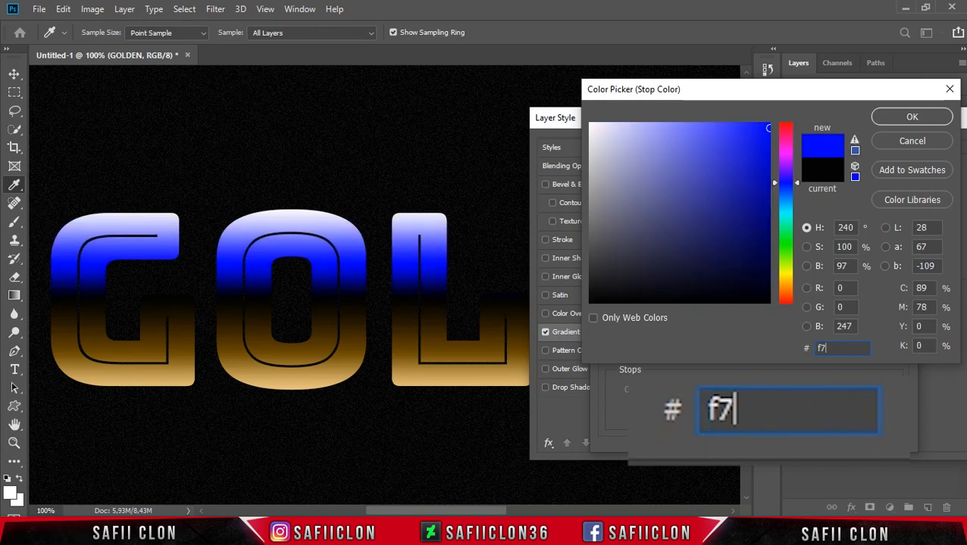
text(cc7a)
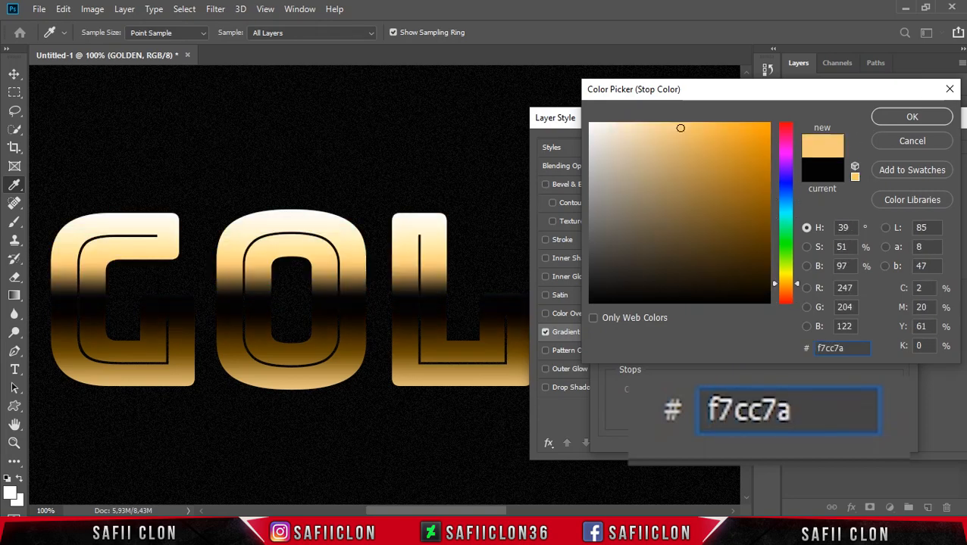
click(911, 119)
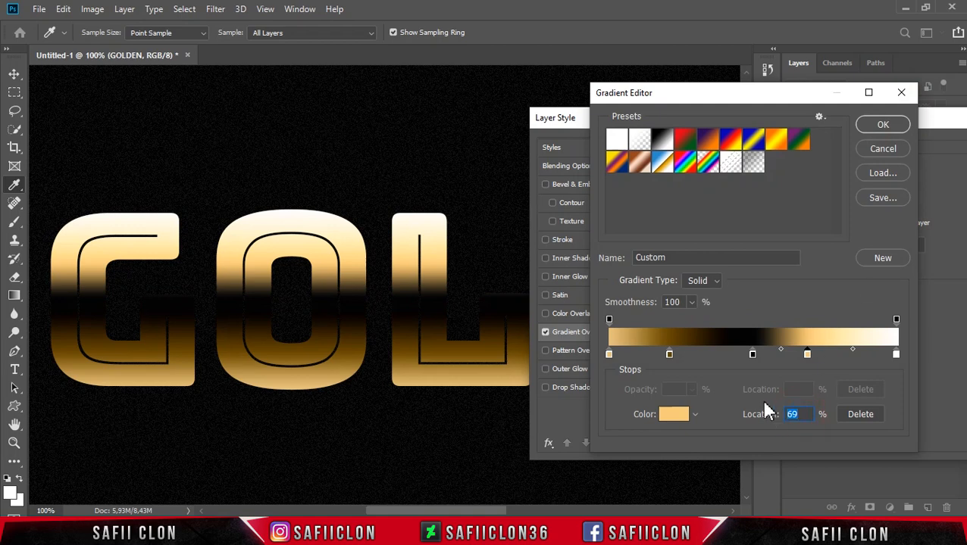
text(52)
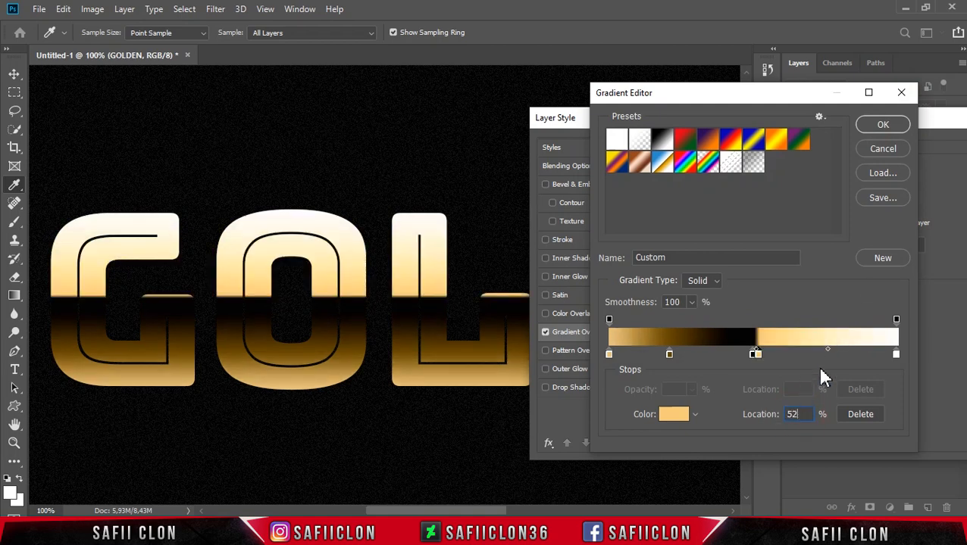
Set the gradient's end stop, at location 100%, to colour cb8c15 and accept the edited gradient
click(896, 353)
click(673, 416)
double_click(849, 348)
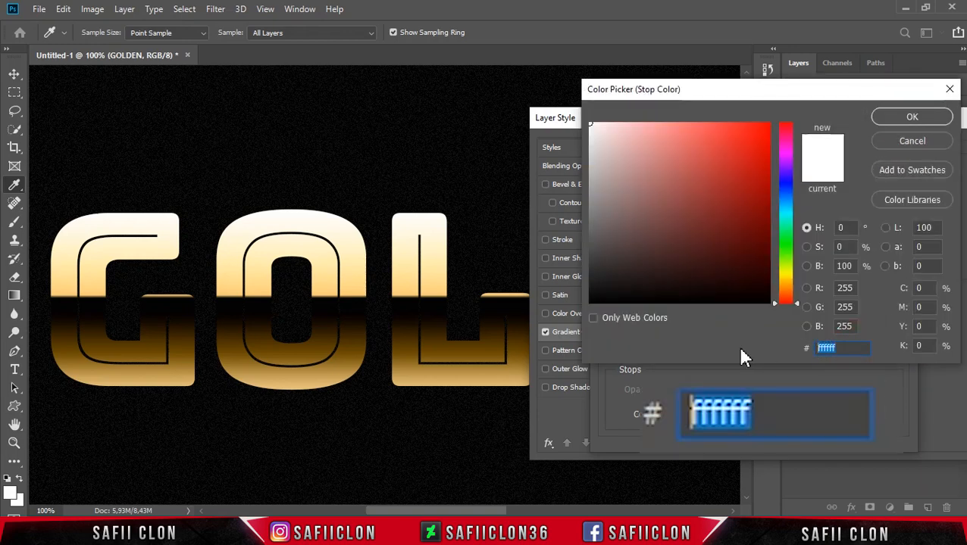
text(cb8)
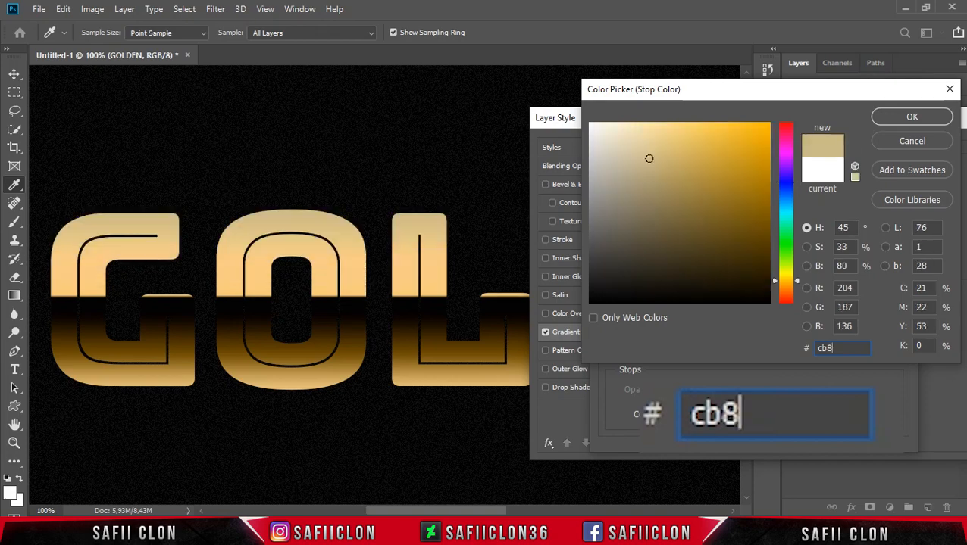
text(c15)
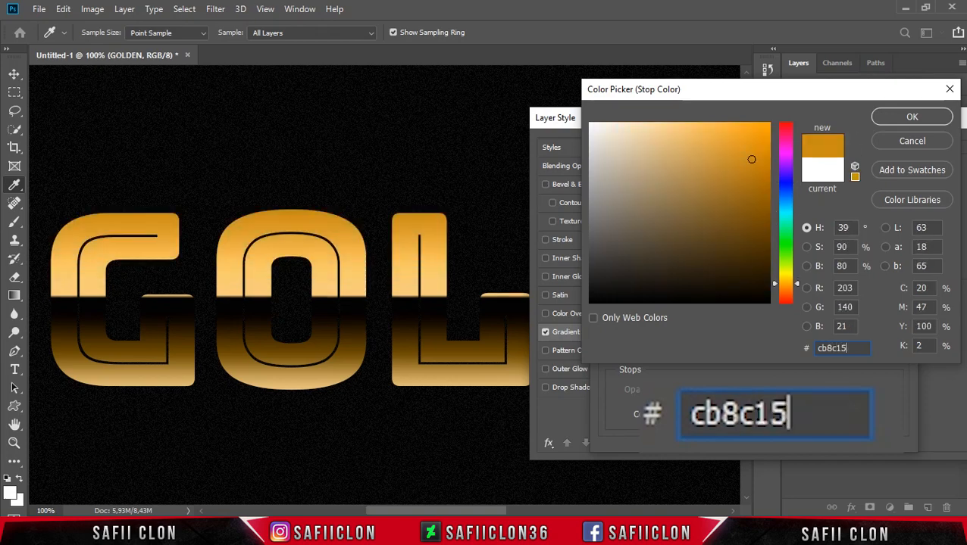
click(906, 120)
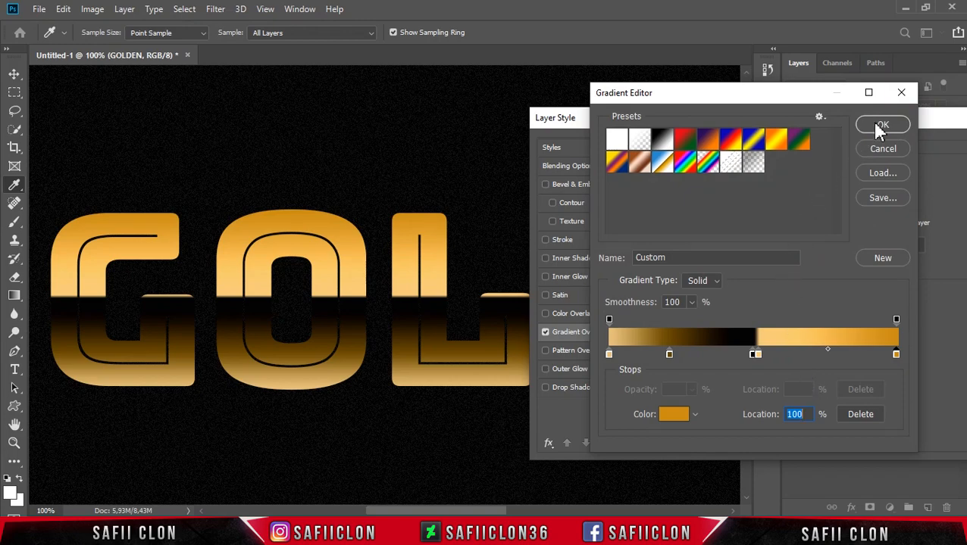
click(878, 126)
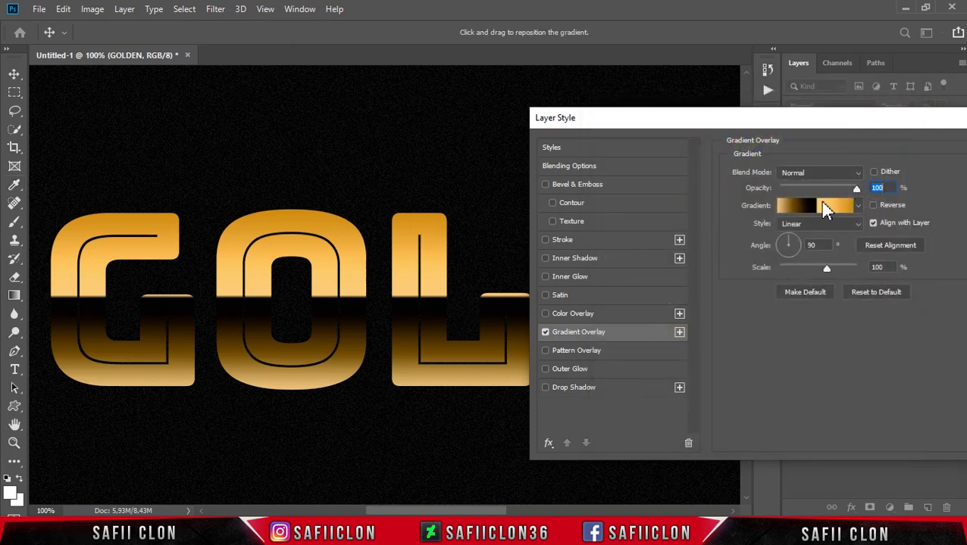
Set the gradient overlay's style to Linear with a 90° angle and 100% scale
click(816, 226)
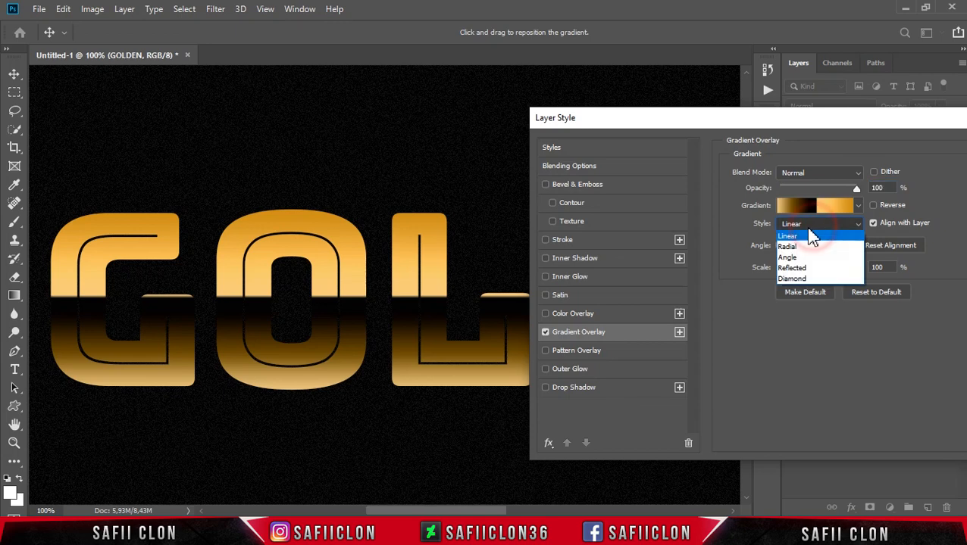
click(819, 235)
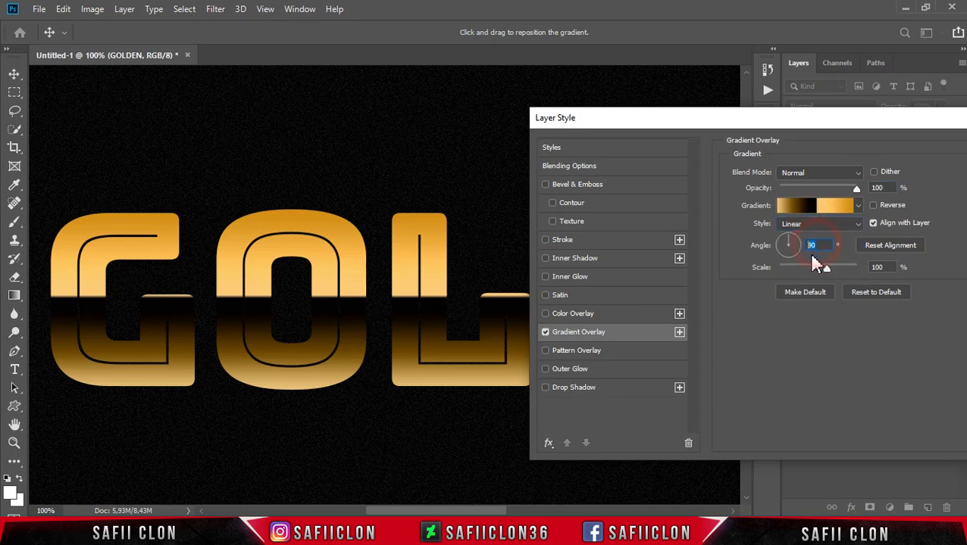
drag(827, 268, 828, 269)
Add a 4 px Stroke effect to the text, positioned Inside, with Normal blend mode and 100% opacity
click(572, 246)
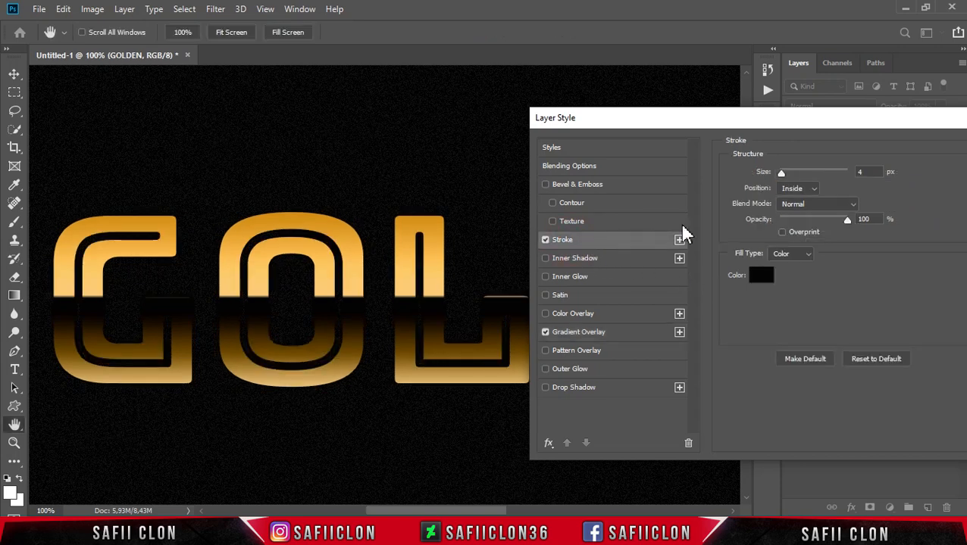
click(799, 190)
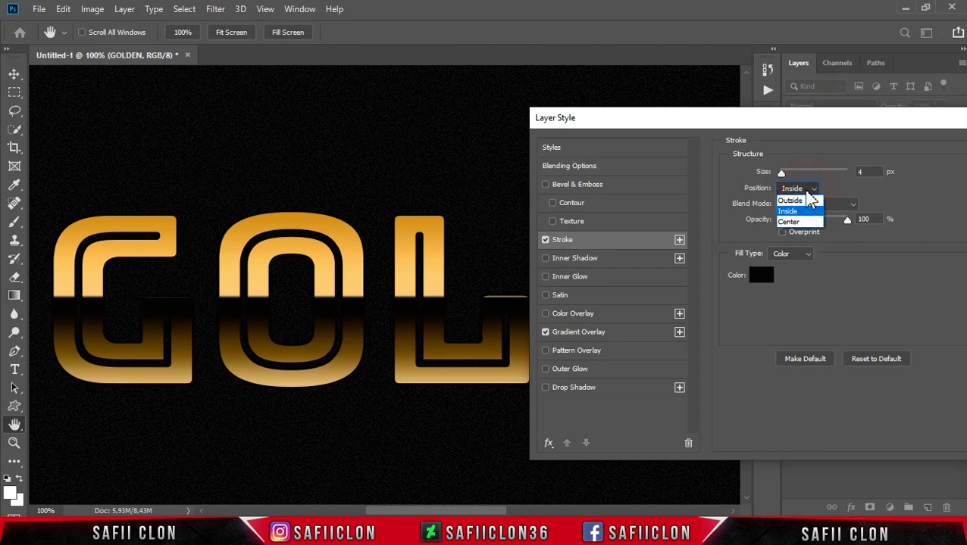
click(792, 211)
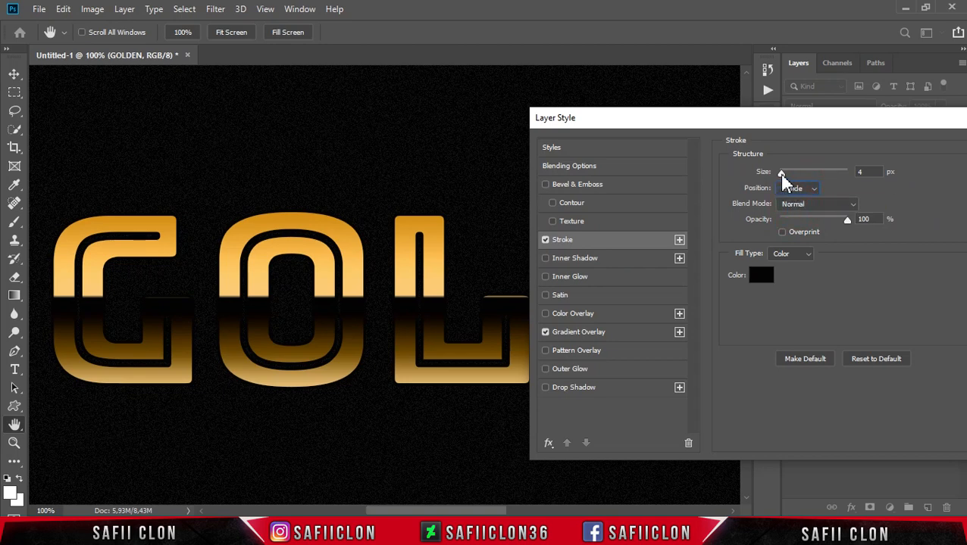
drag(781, 174, 782, 174)
click(822, 204)
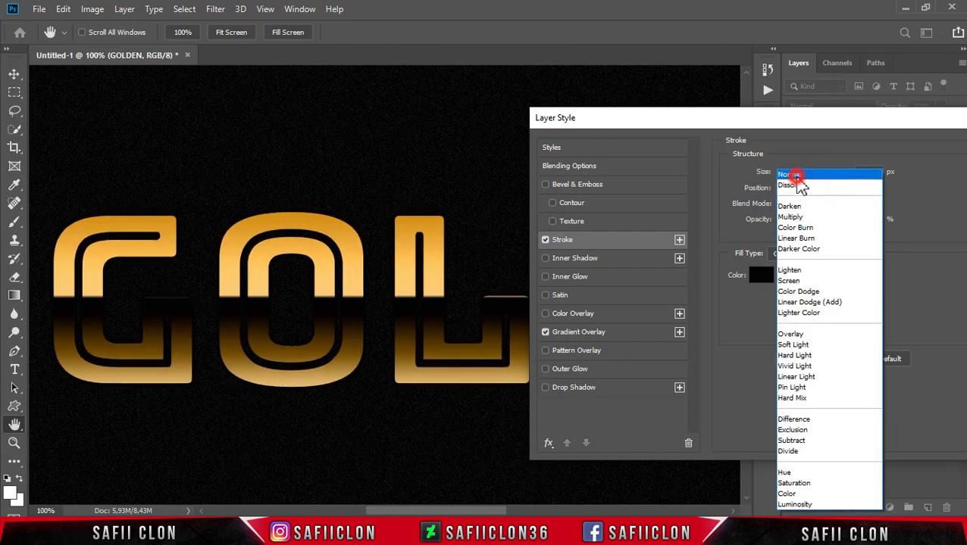
click(795, 176)
click(847, 221)
Set the stroke's fill type to Gradient and load the Black, White preset for editing
click(809, 256)
click(799, 275)
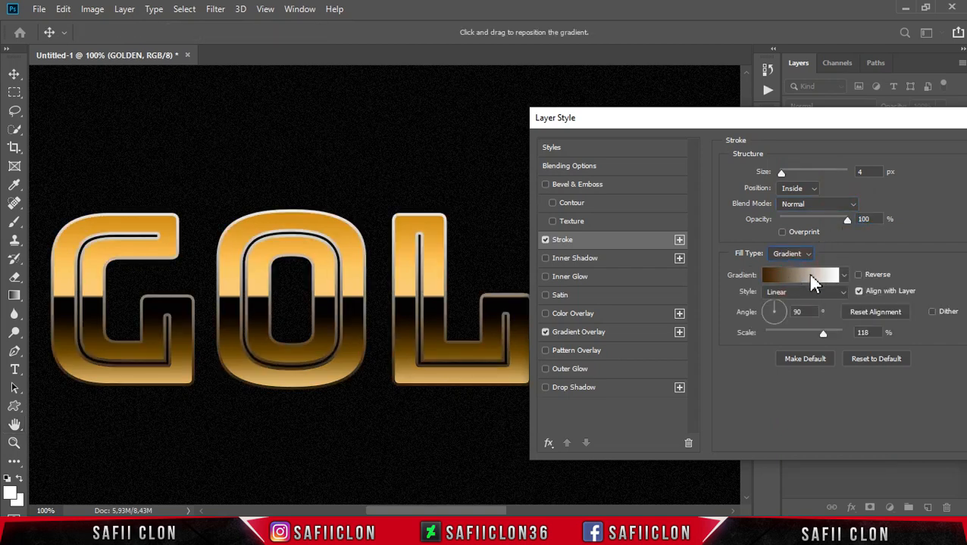
click(801, 276)
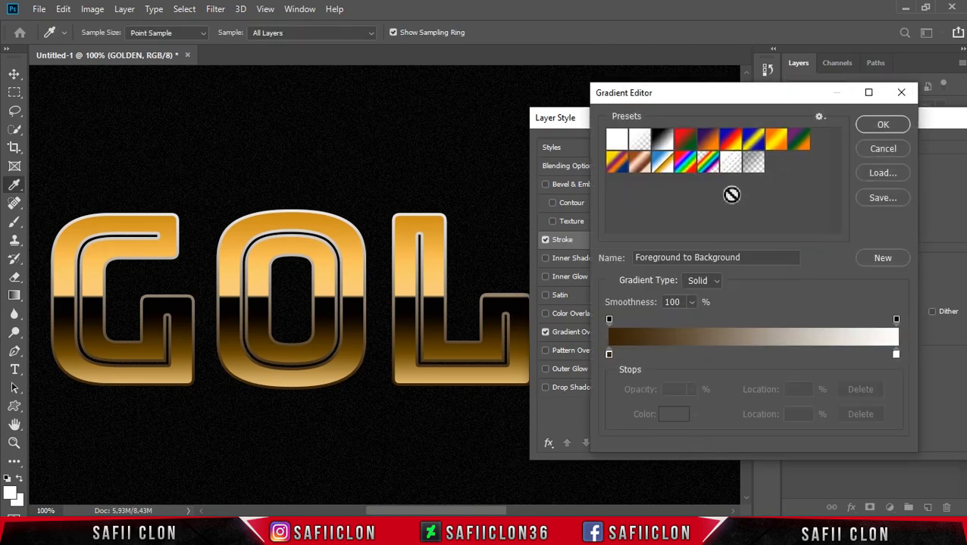
click(663, 138)
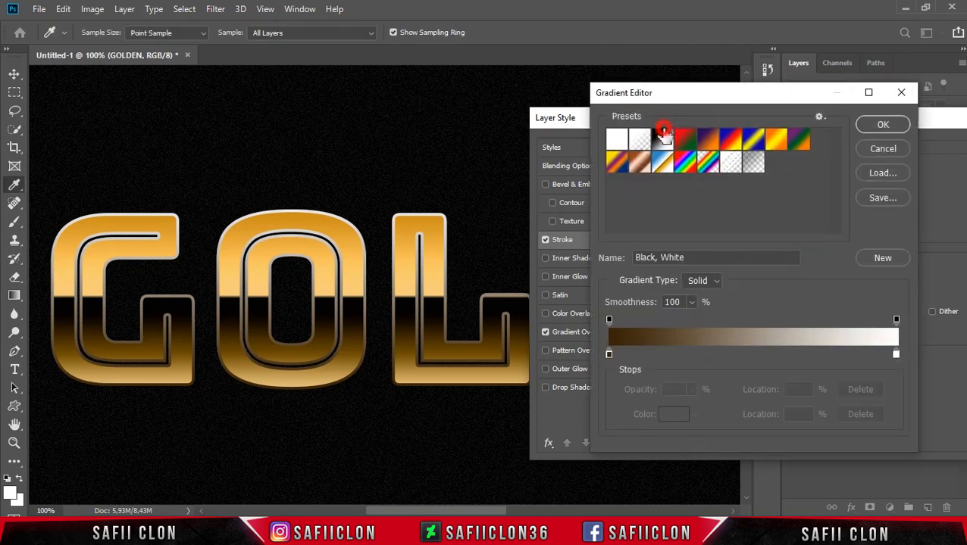
Set the stroke gradient's start stop, at location 0%, to colour c1b766
click(609, 354)
click(675, 416)
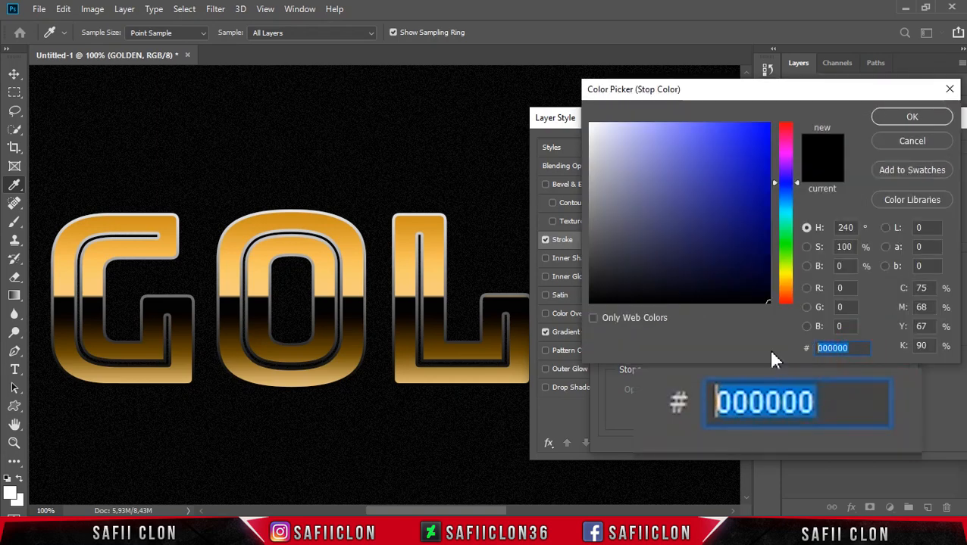
text(c1)
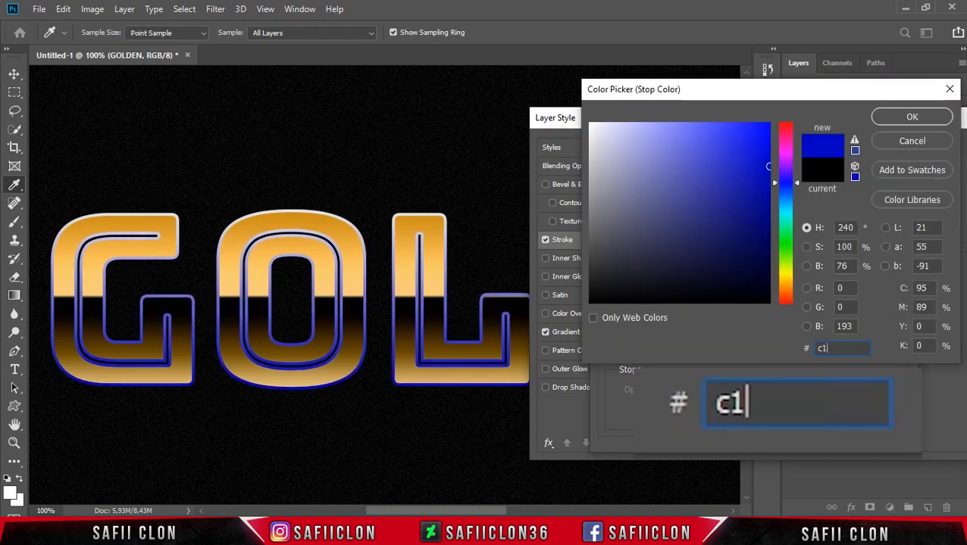
text(b7)
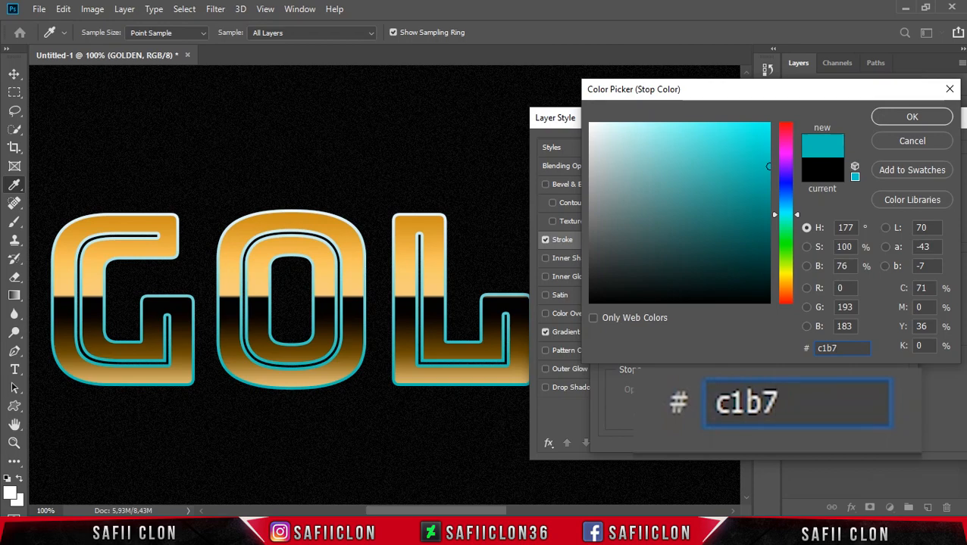
text(66)
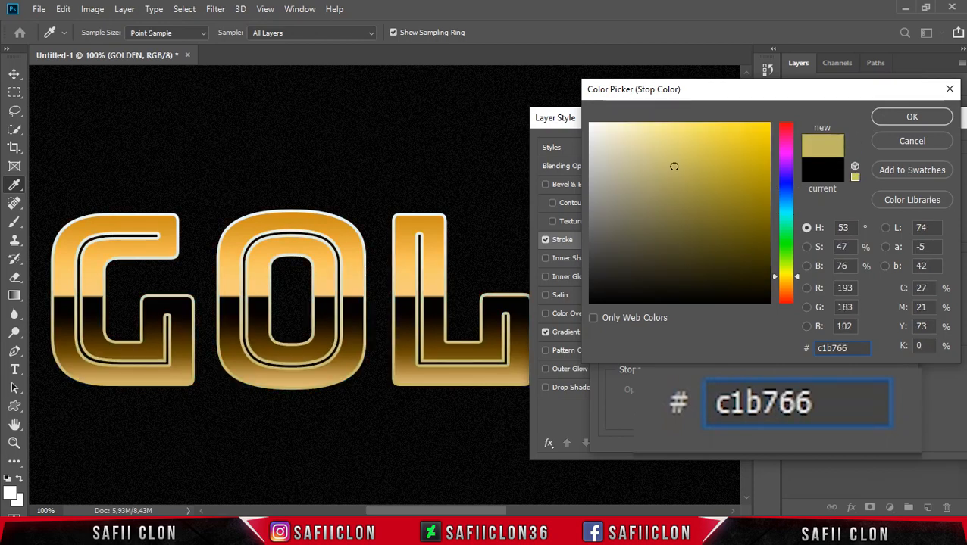
key(BackSpace)
text(5)
key(BackSpace)
text(6)
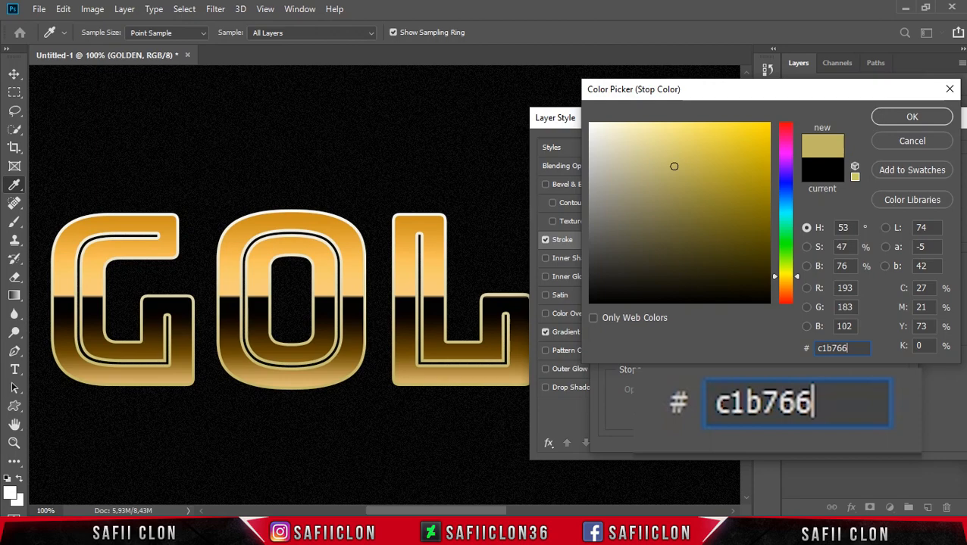
click(898, 116)
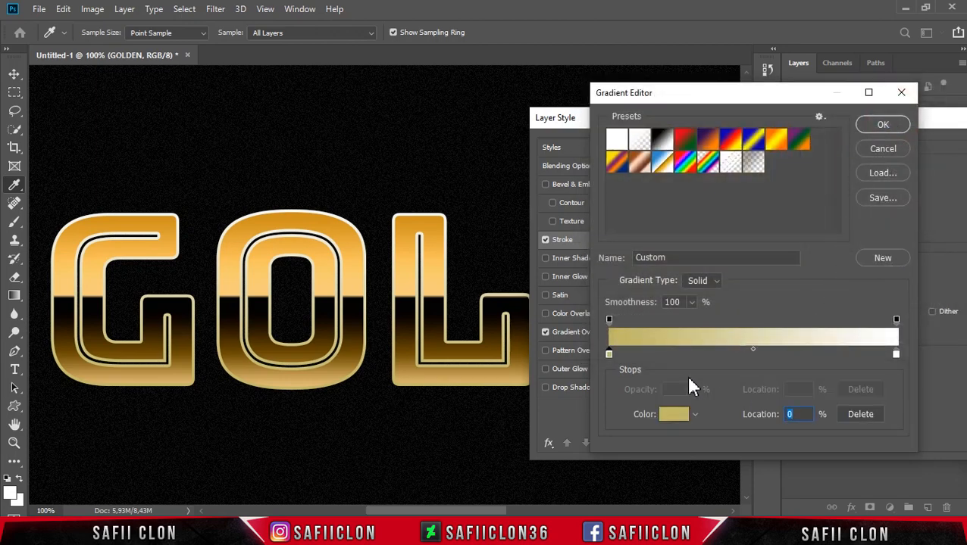
Add a second colour stop to the stroke gradient with colour 795901 at location 40%
click(666, 353)
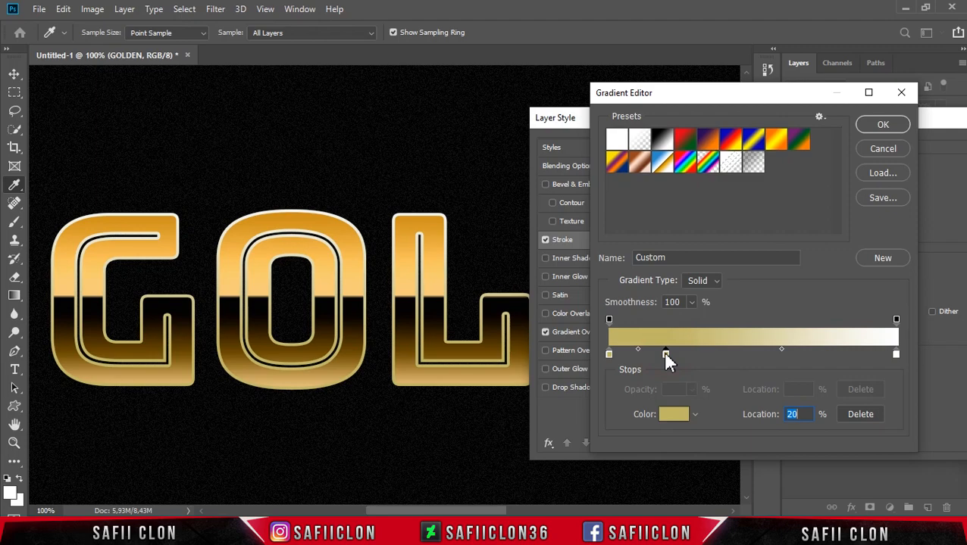
click(674, 417)
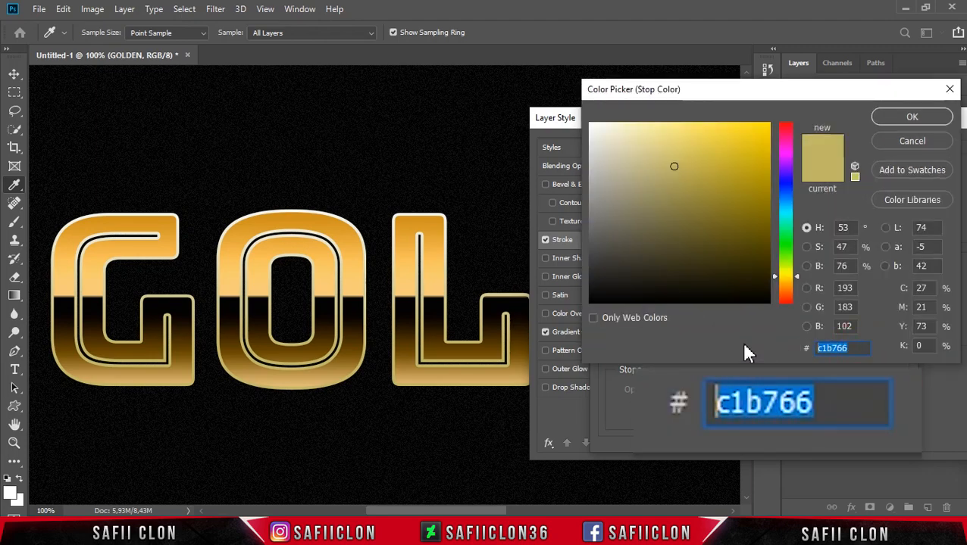
text(7959)
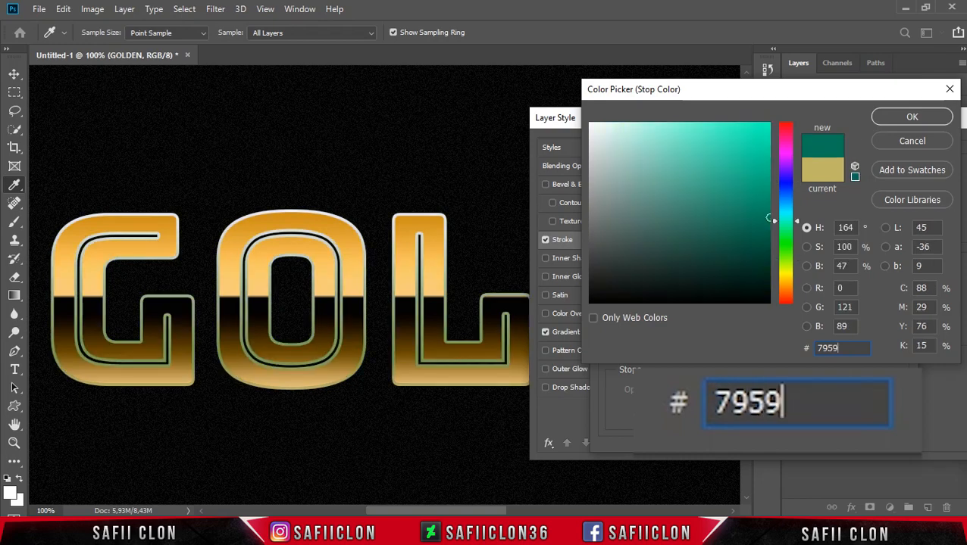
text(01)
drag(854, 349, 810, 345)
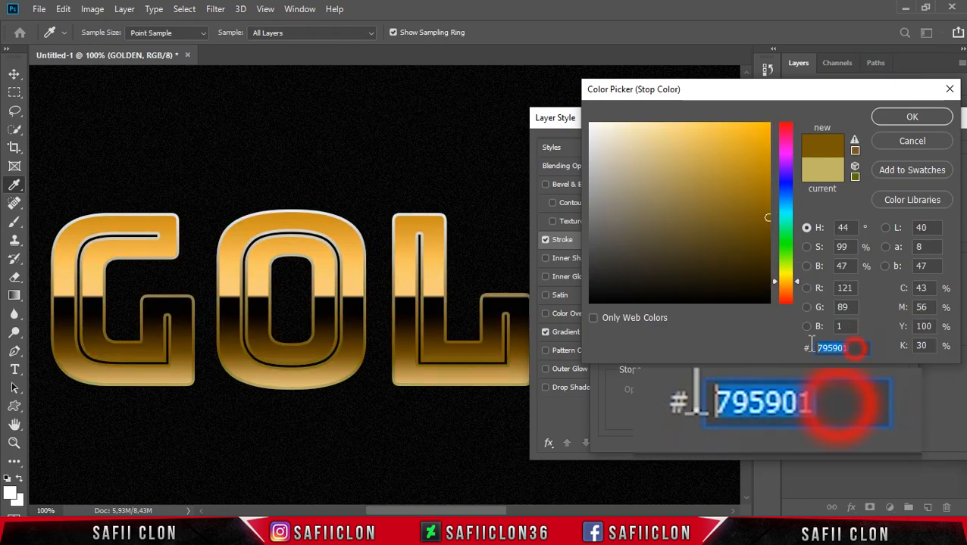
click(912, 115)
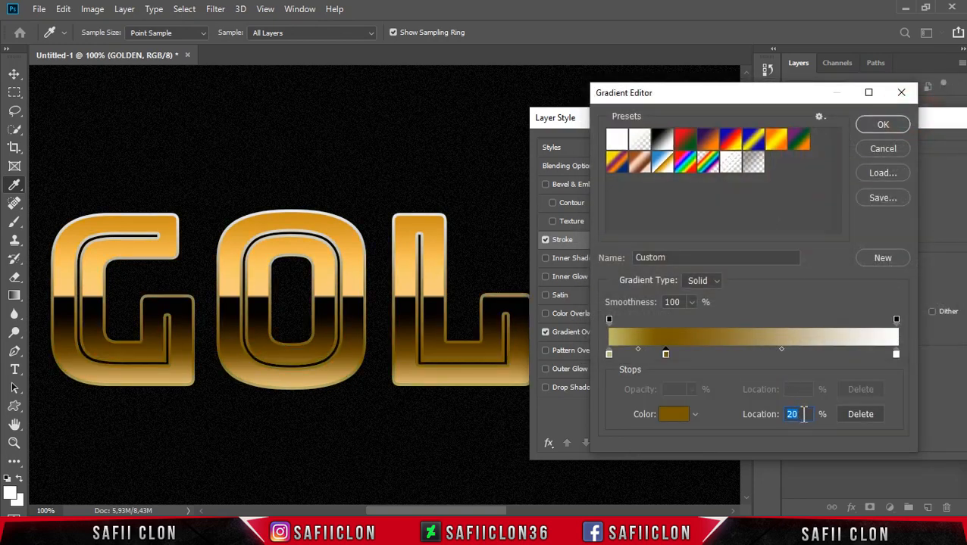
double_click(792, 415)
text(40)
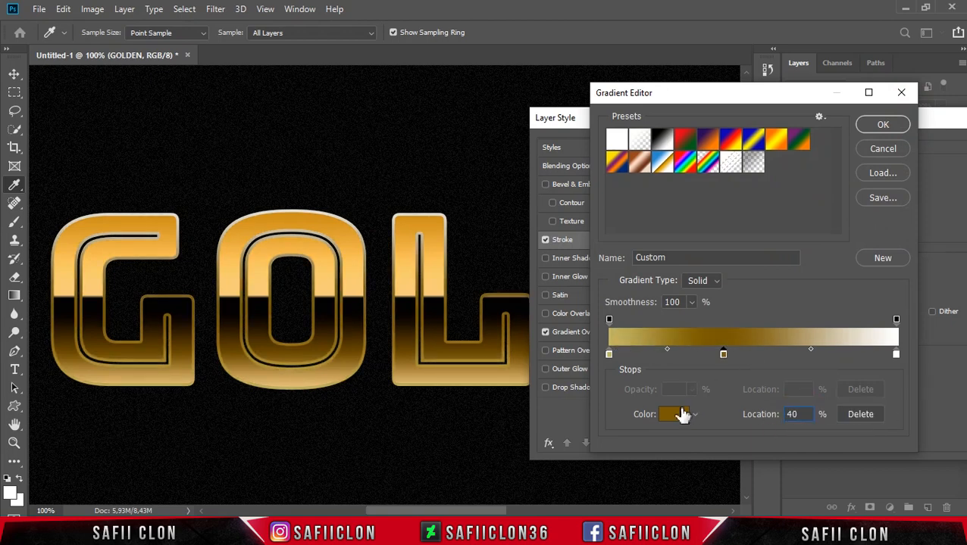
Add a third colour stop to the stroke gradient with colour fdf3e7 at location 43%
drag(756, 356, 766, 356)
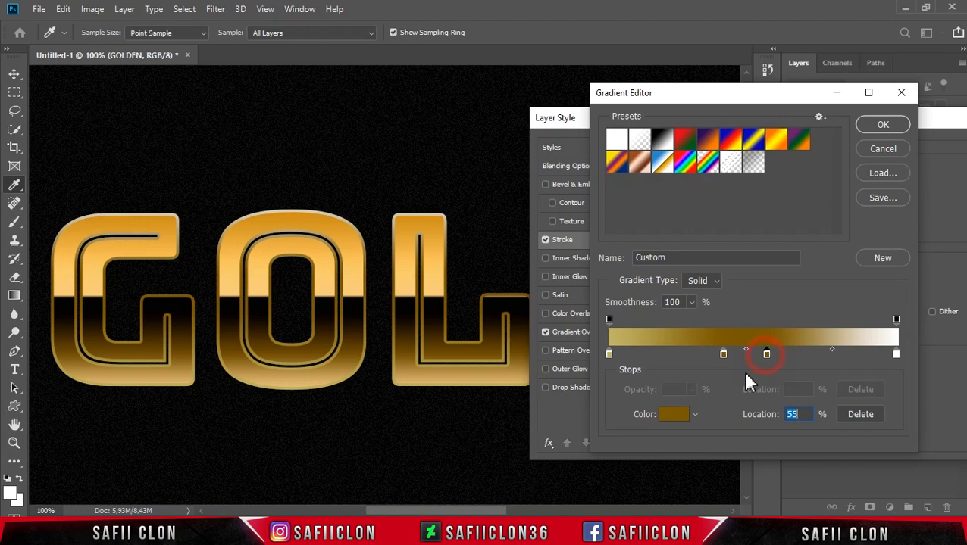
click(677, 415)
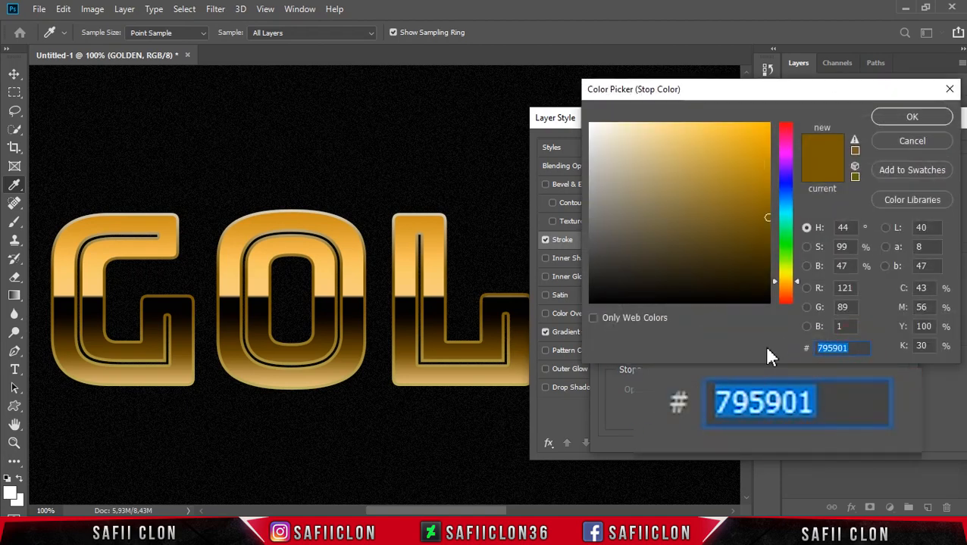
text(fdf)
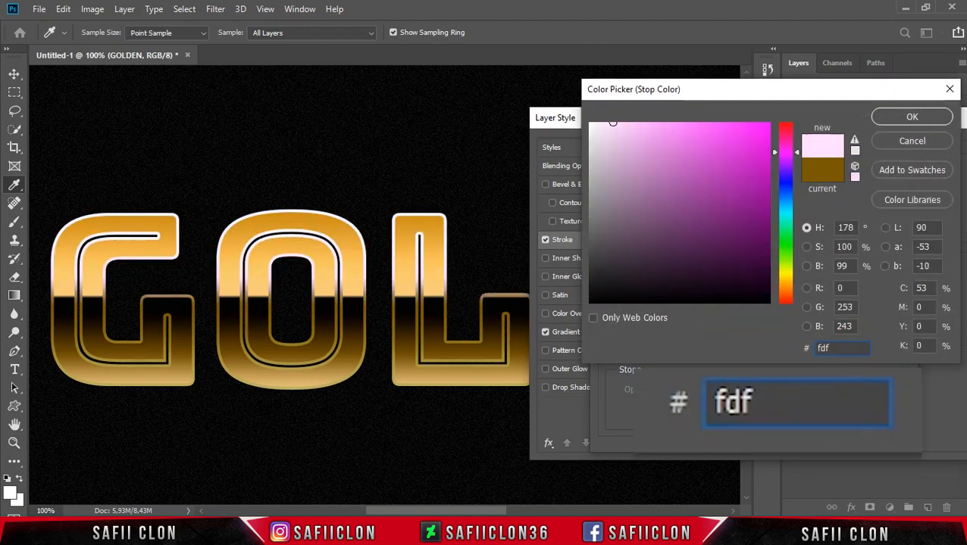
text(3e7)
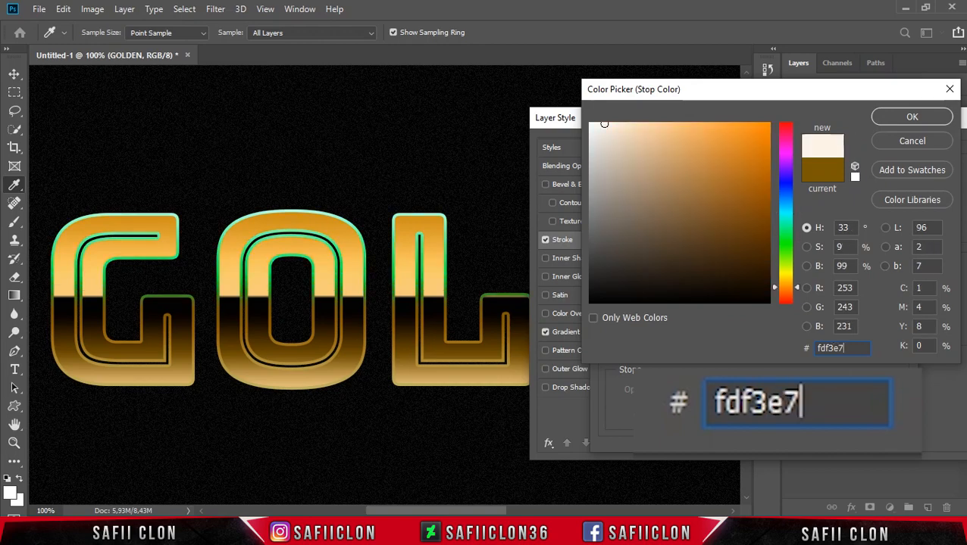
click(897, 116)
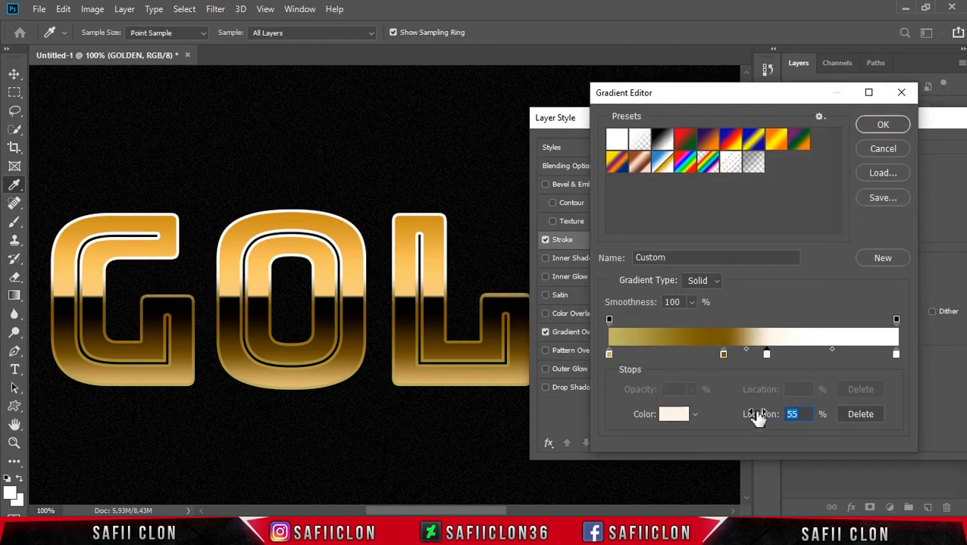
text(43)
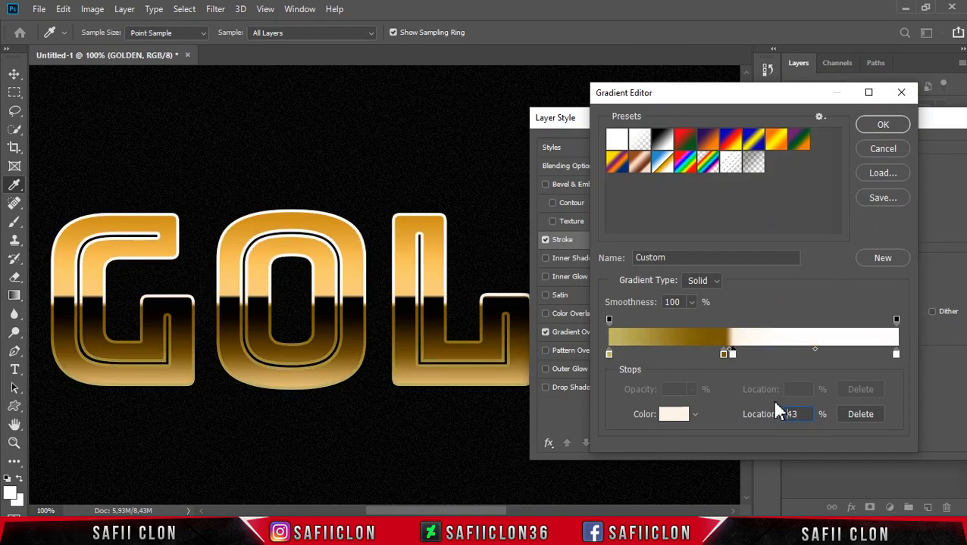
Add a fourth colour stop to the stroke gradient with colour fcd653 at location 63%
click(790, 354)
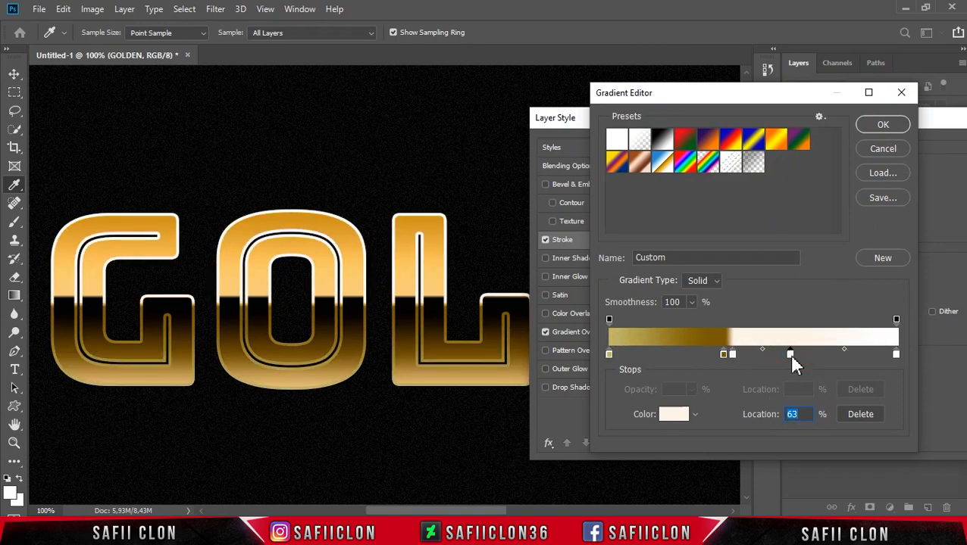
click(673, 414)
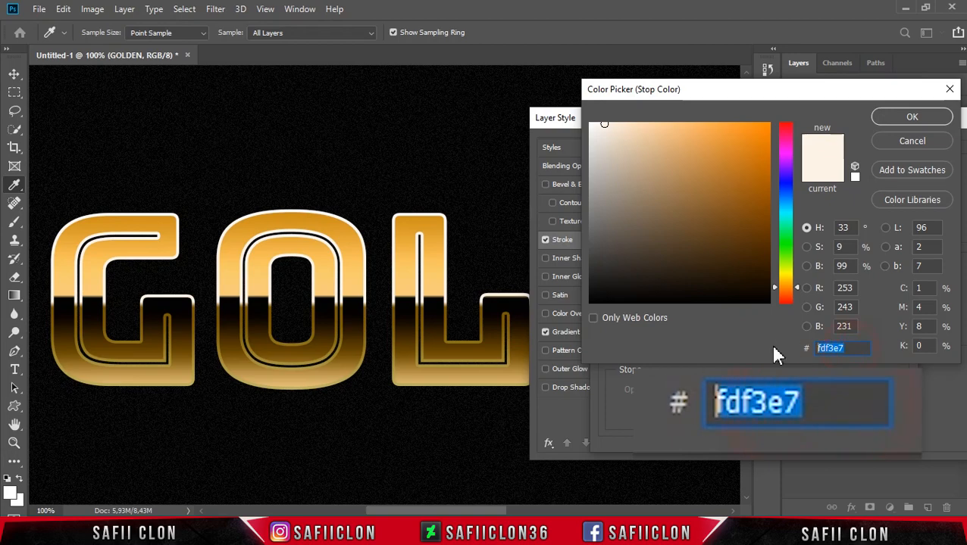
text(fc)
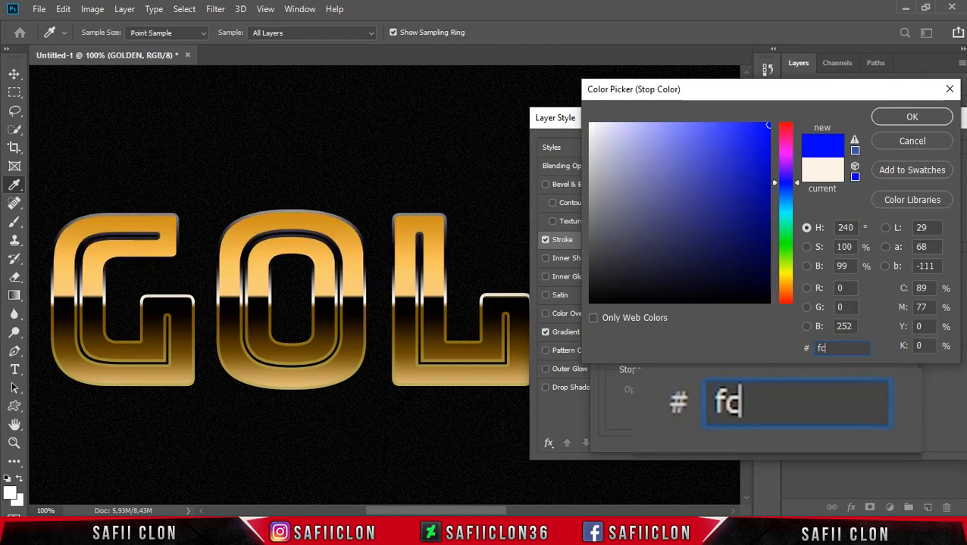
text(d653)
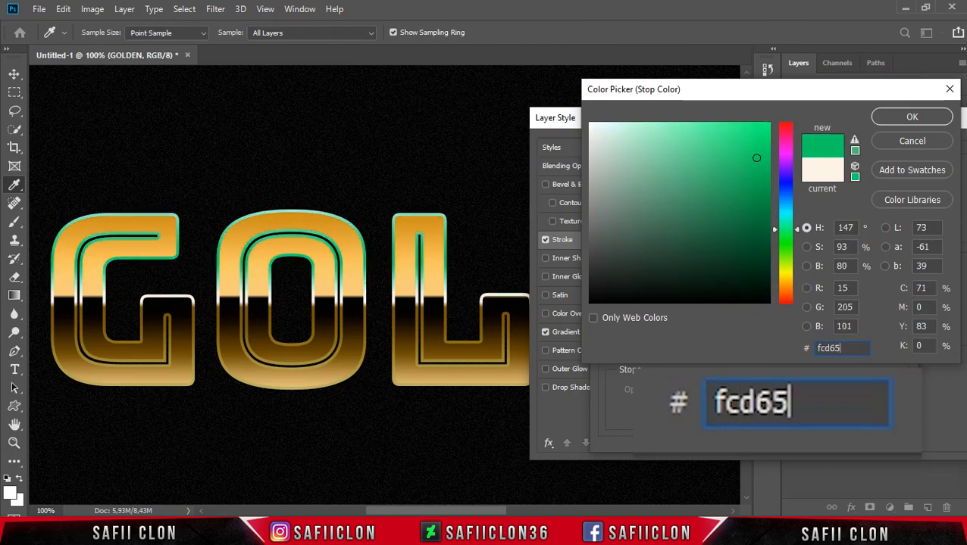
click(897, 120)
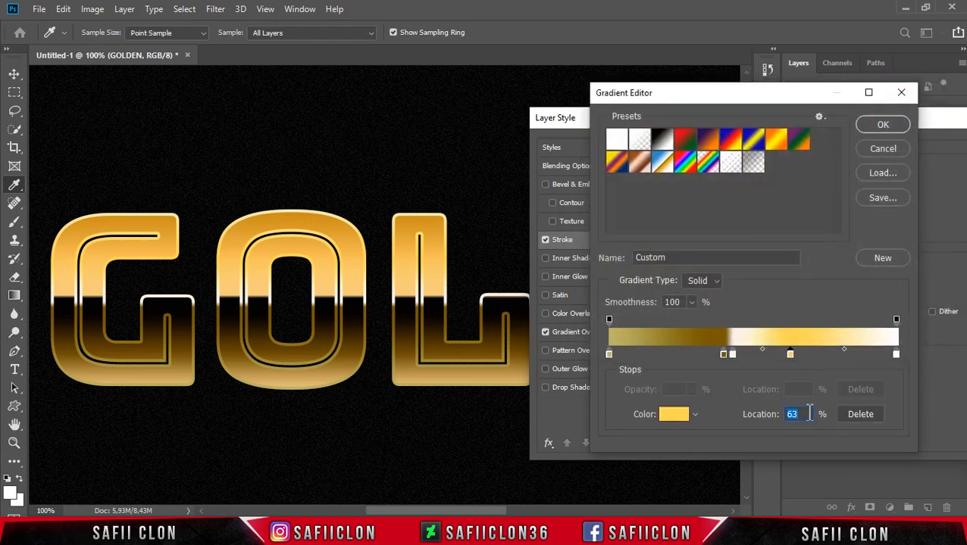
text(63)
Set the stroke gradient's end stop, at location 100%, to colour b18d41
click(898, 358)
click(687, 419)
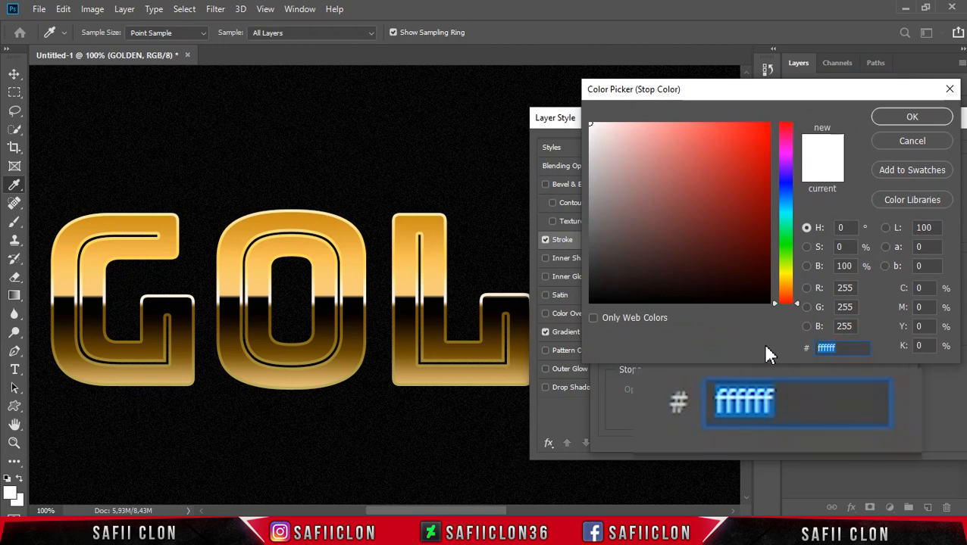
text(b18d41)
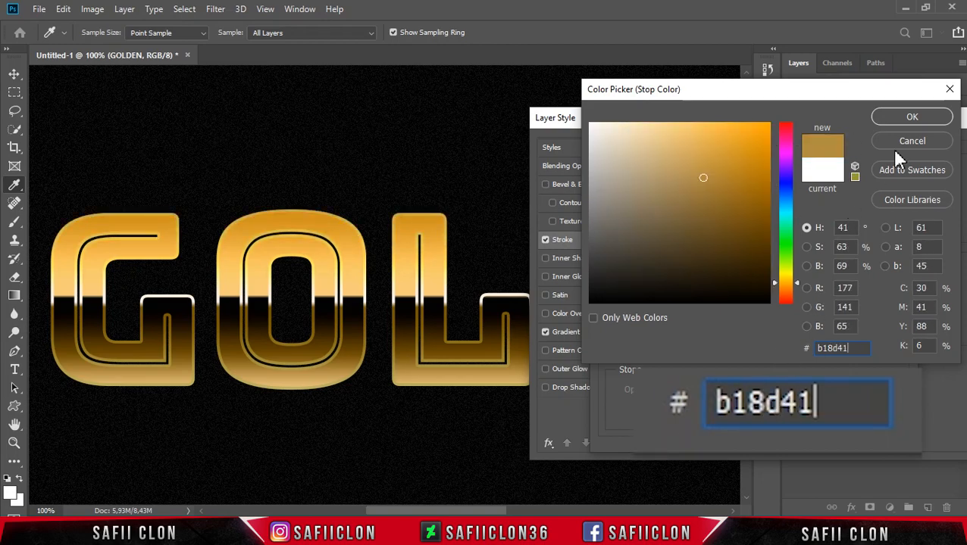
click(908, 121)
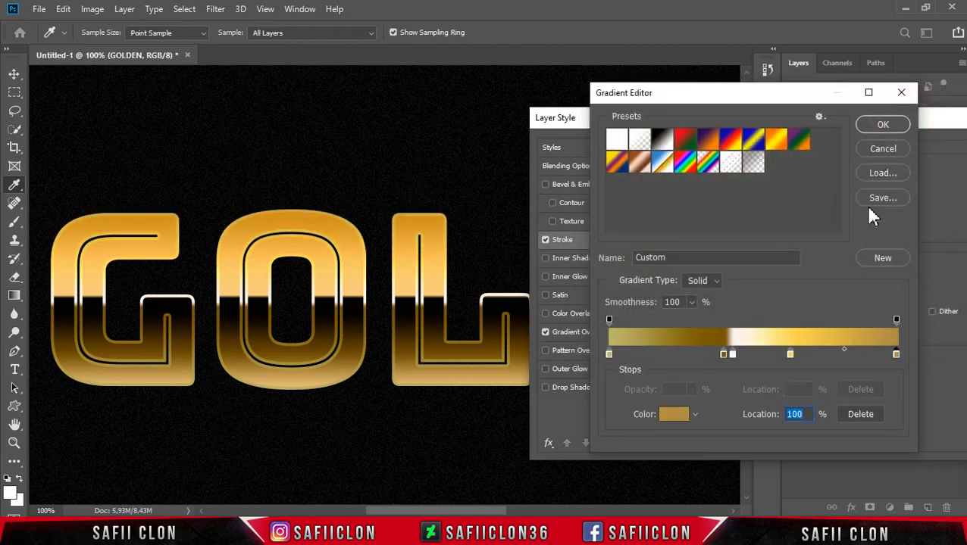
Accept the edited stroke gradient and reverse its direction
click(884, 123)
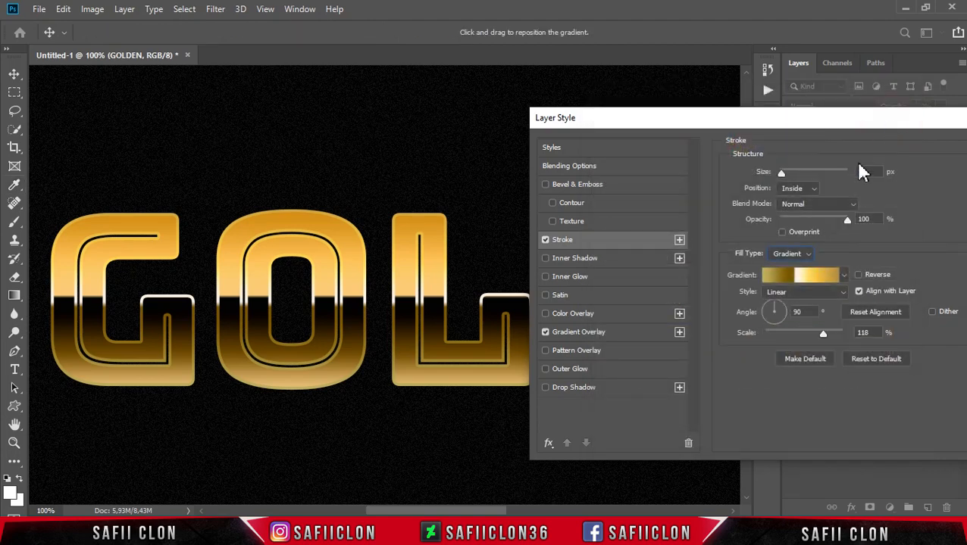
click(858, 275)
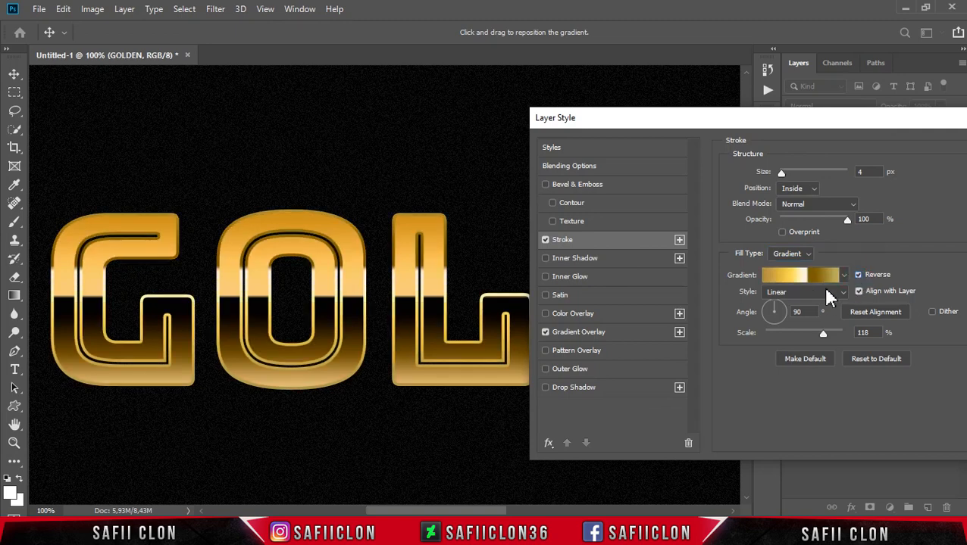
Set the stroke gradient's style to Linear and its scale to 65%
click(830, 293)
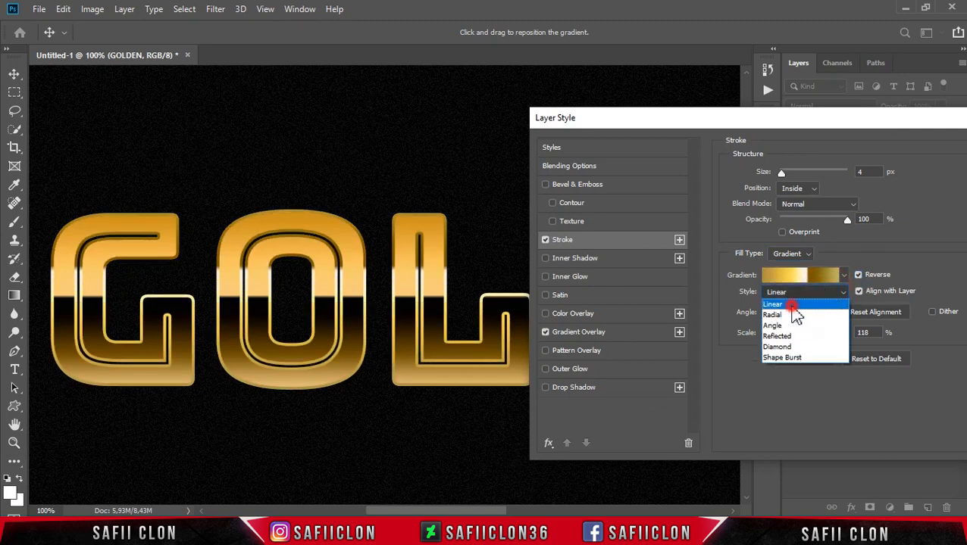
click(791, 305)
drag(824, 335, 793, 333)
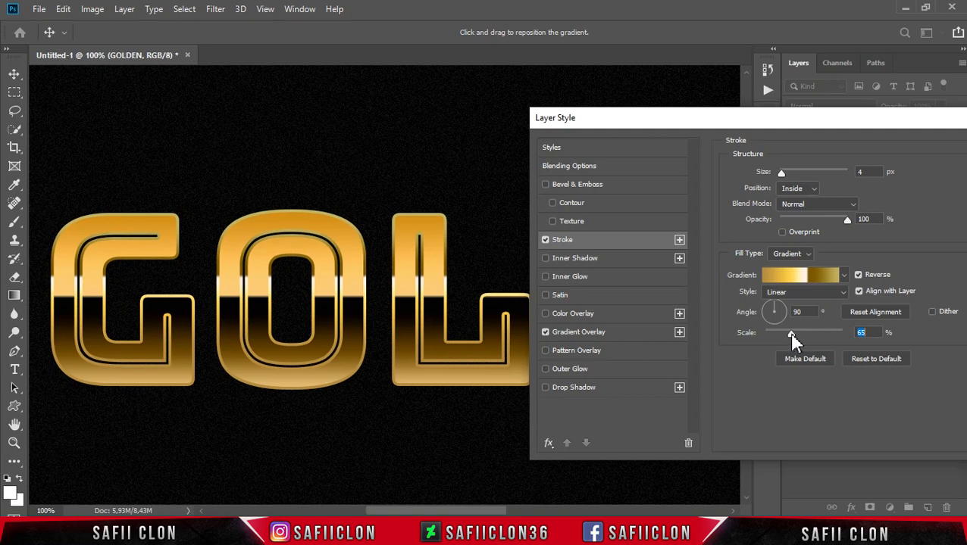
Enable Bevel & Emboss with Stroke Emboss style, Smooth technique, depth 220%, direction Up and size 79 px
mouse_move(793, 123)
mouse_down()
mouse_move(766, 86)
mouse_move(788, 110)
mouse_up()
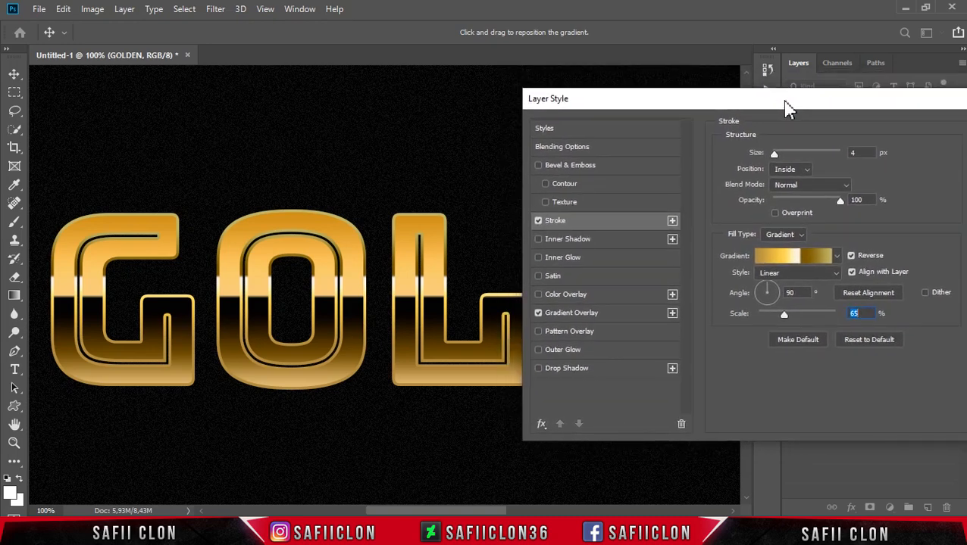
click(584, 170)
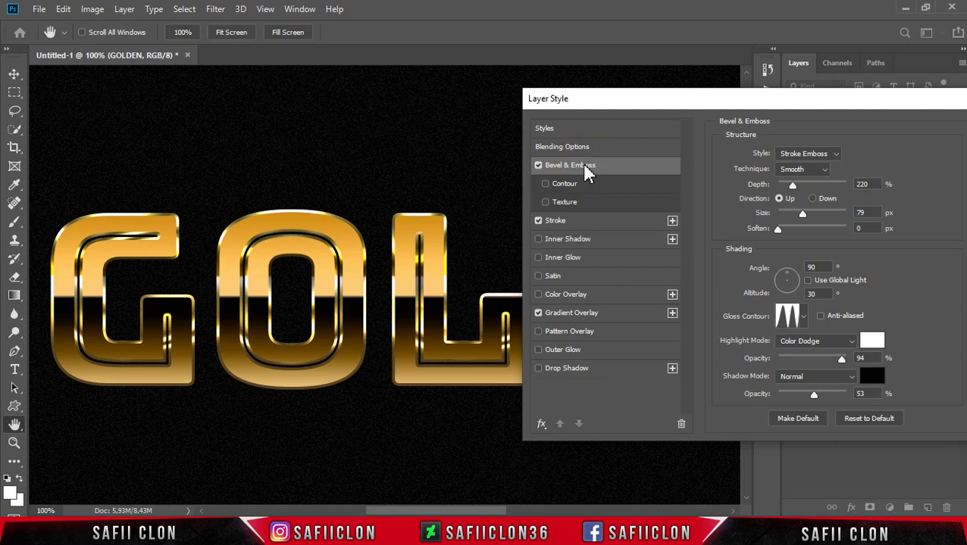
click(813, 156)
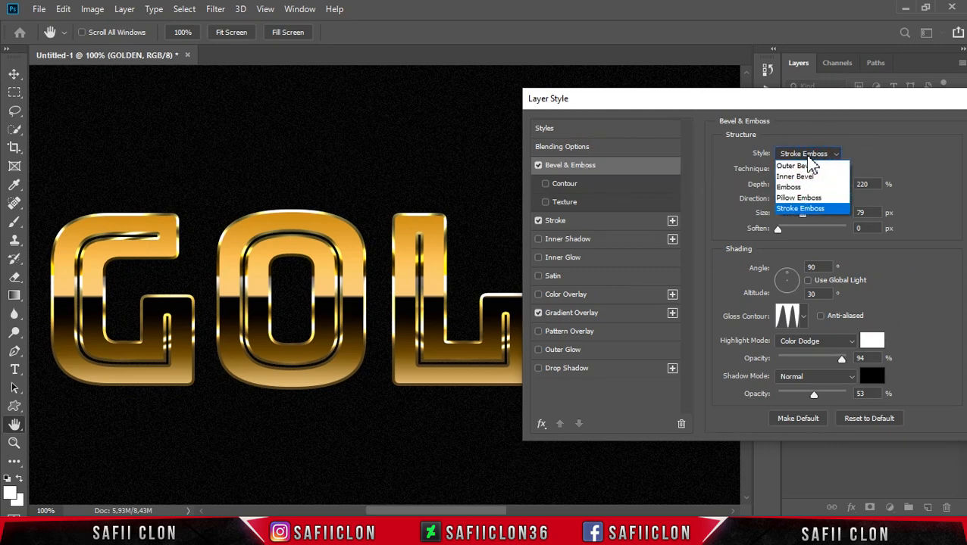
click(803, 209)
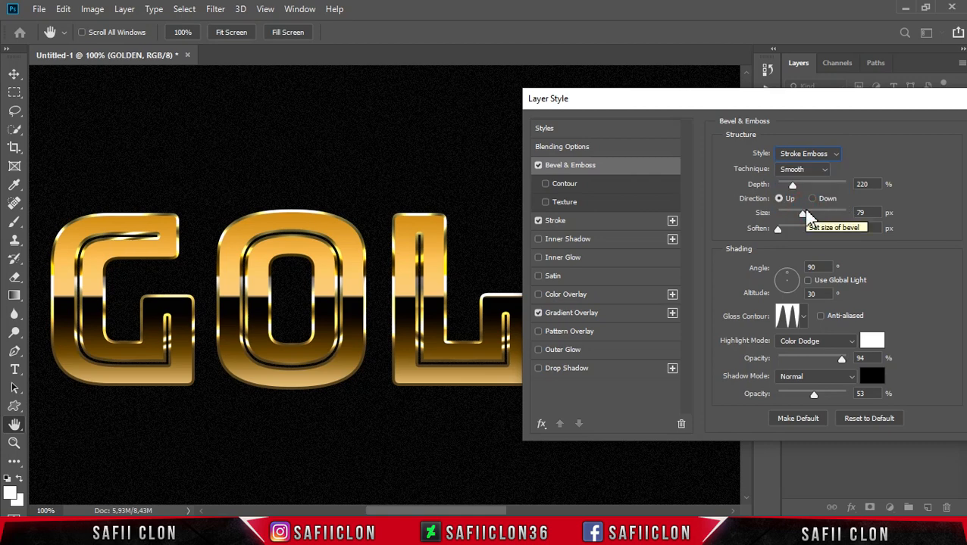
click(814, 170)
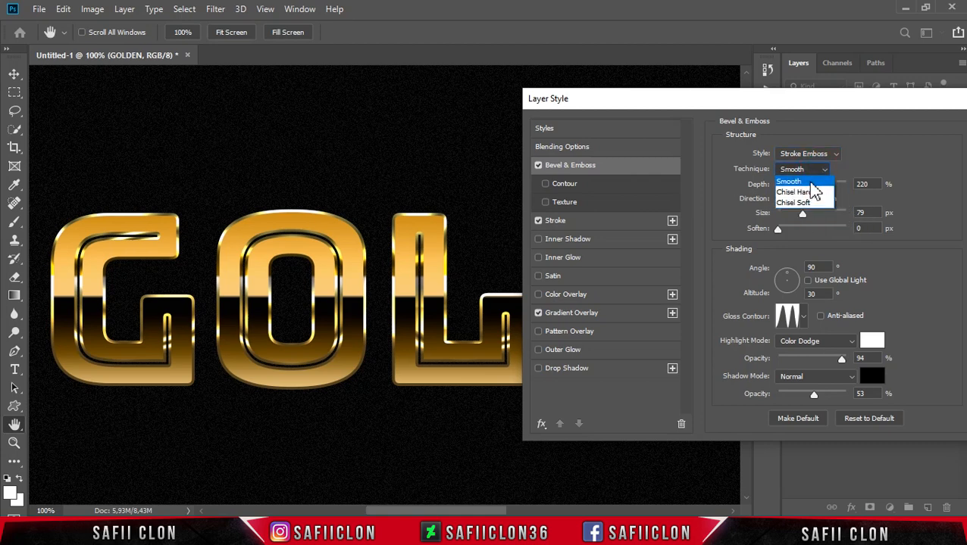
click(809, 172)
mouse_move(793, 187)
mouse_down()
mouse_move(826, 188)
mouse_move(785, 185)
mouse_move(794, 192)
mouse_up()
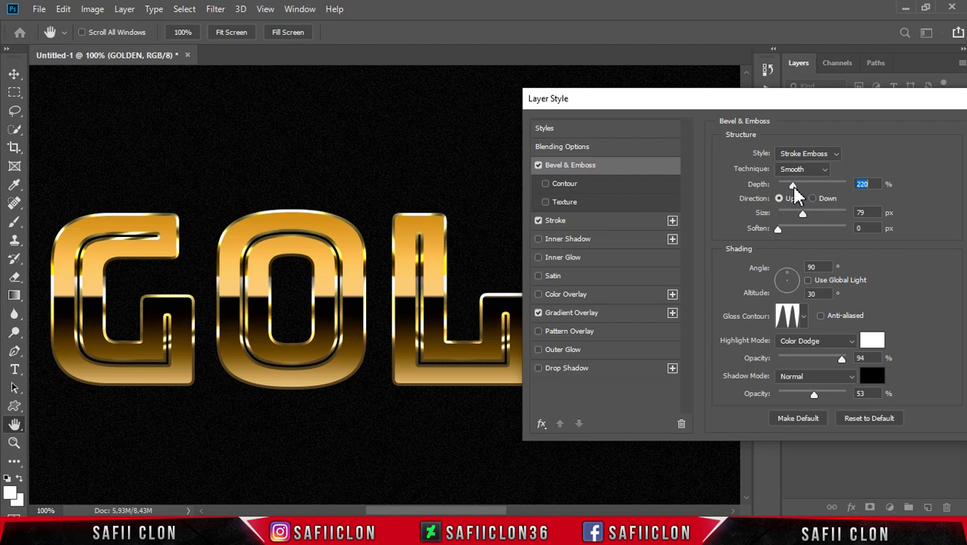
click(779, 199)
click(803, 215)
Set the bevel's altitude to 30° and choose the double-ring gloss contour
click(813, 294)
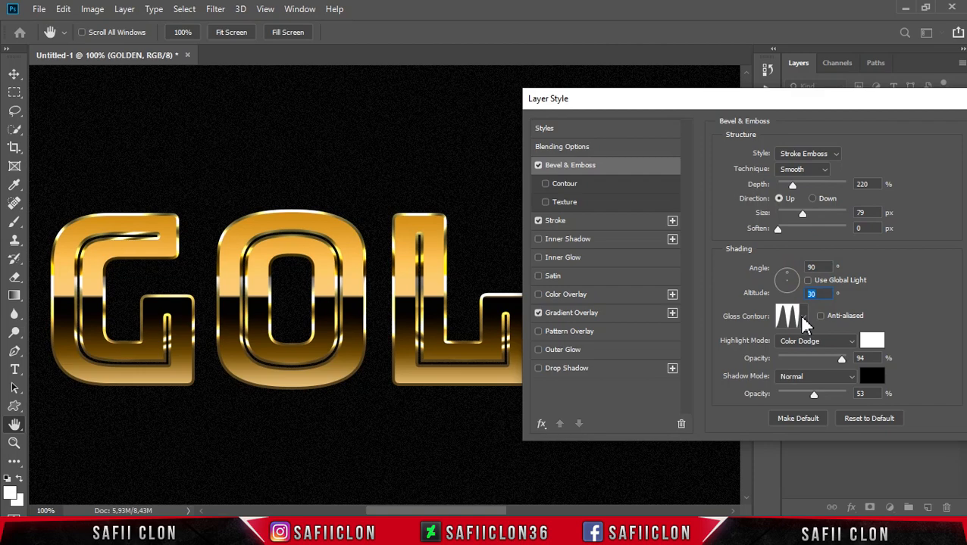
click(803, 318)
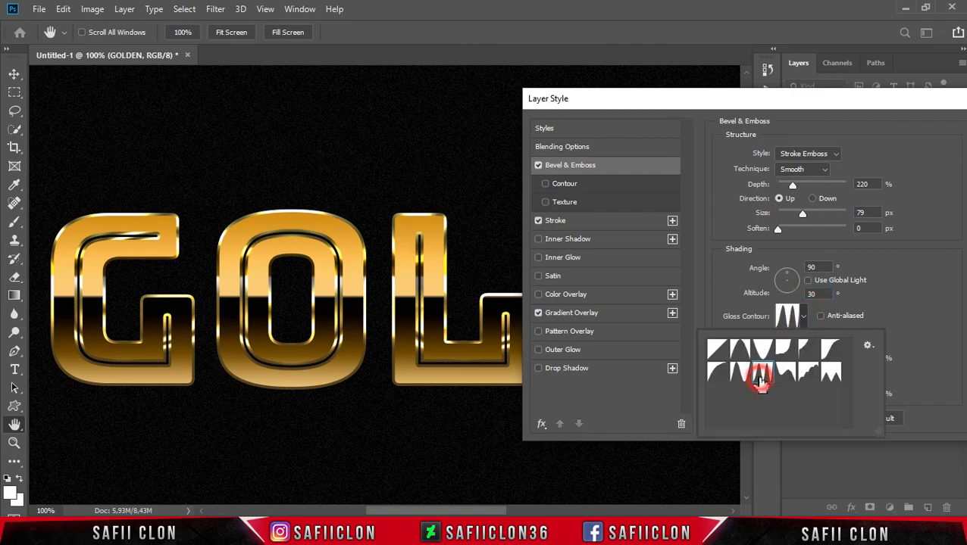
click(804, 322)
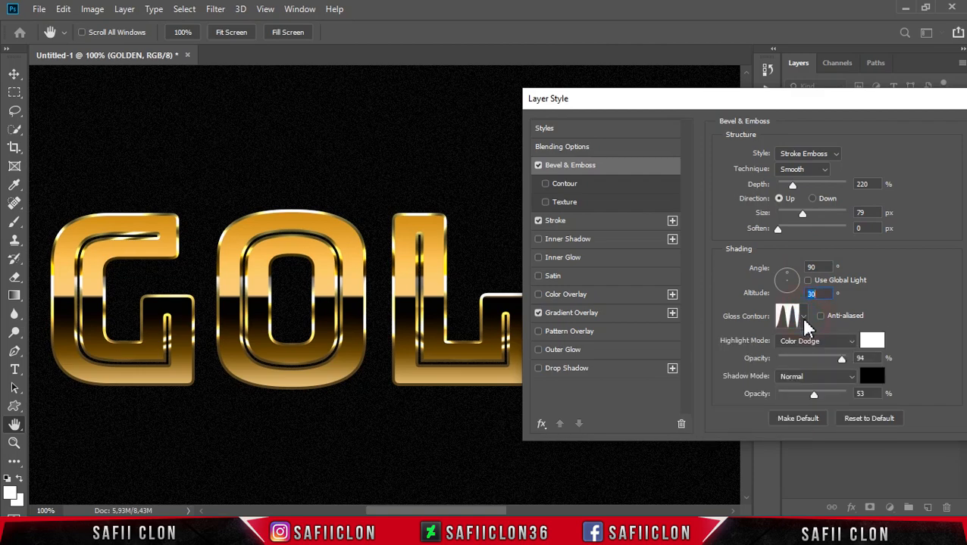
Set the bevel's highlight to Color Dodge mode, colour ffffff and 94% opacity
click(829, 347)
click(806, 294)
click(868, 353)
drag(628, 163, 589, 129)
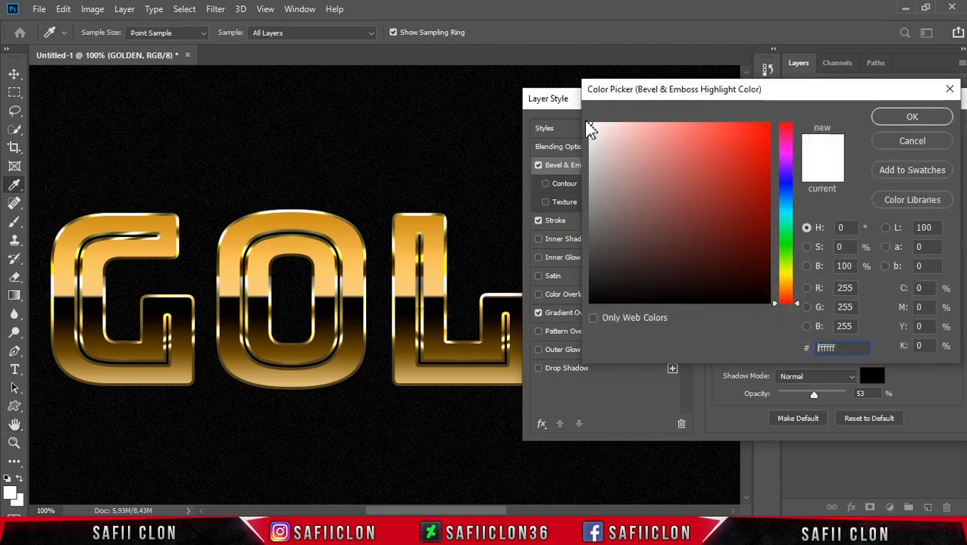
click(909, 117)
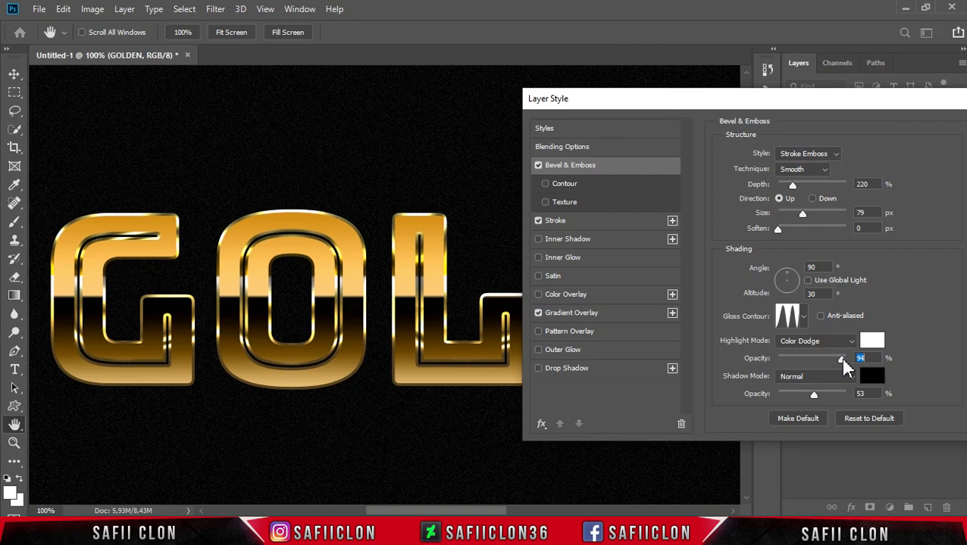
Set the bevel's shadow to Normal mode, colour 010101 and 53% opacity
click(838, 377)
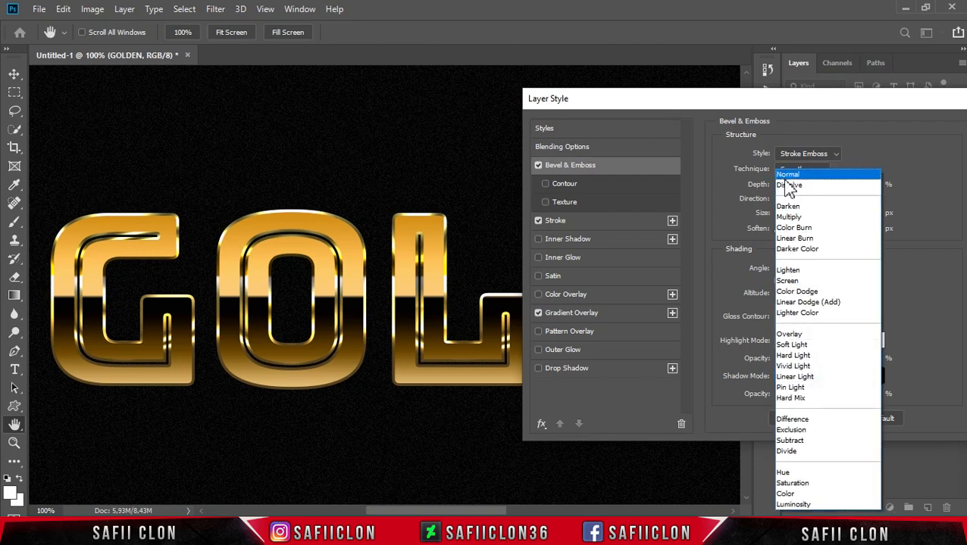
click(788, 175)
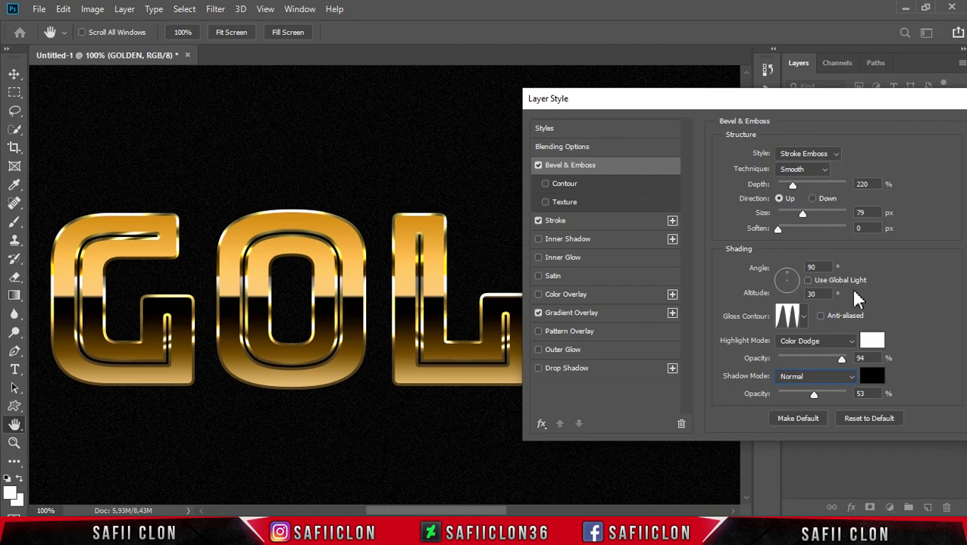
click(873, 378)
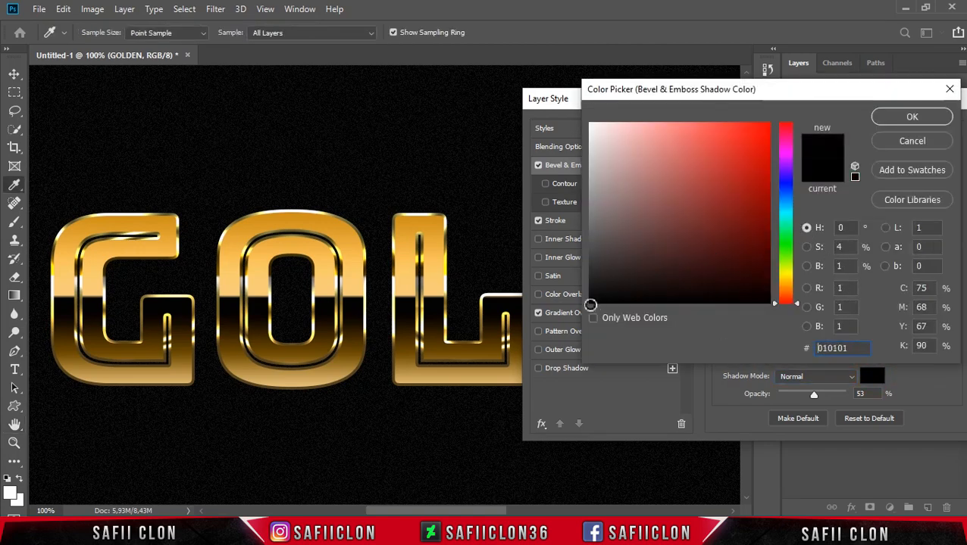
click(910, 116)
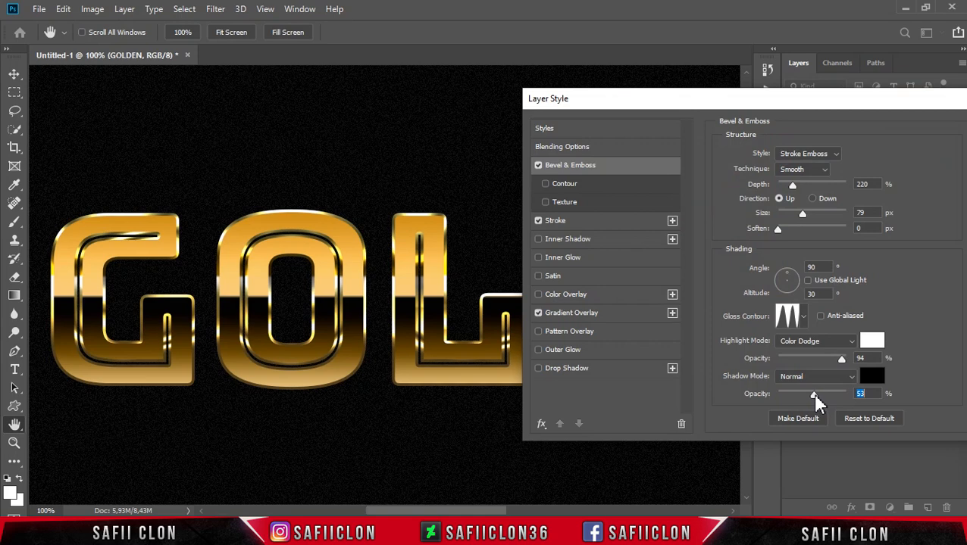
drag(816, 394, 818, 395)
Add a black drop shadow to the text in Normal blend mode
click(574, 369)
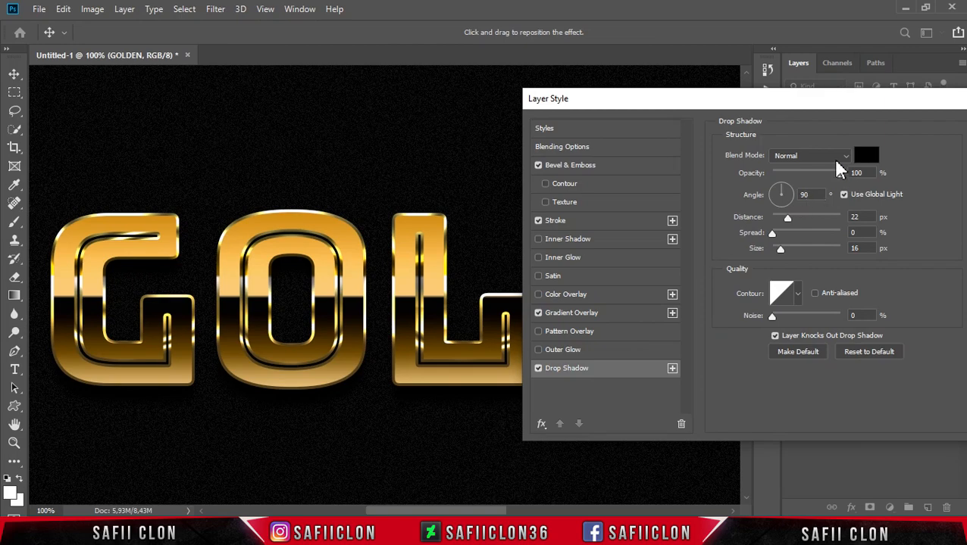
click(824, 160)
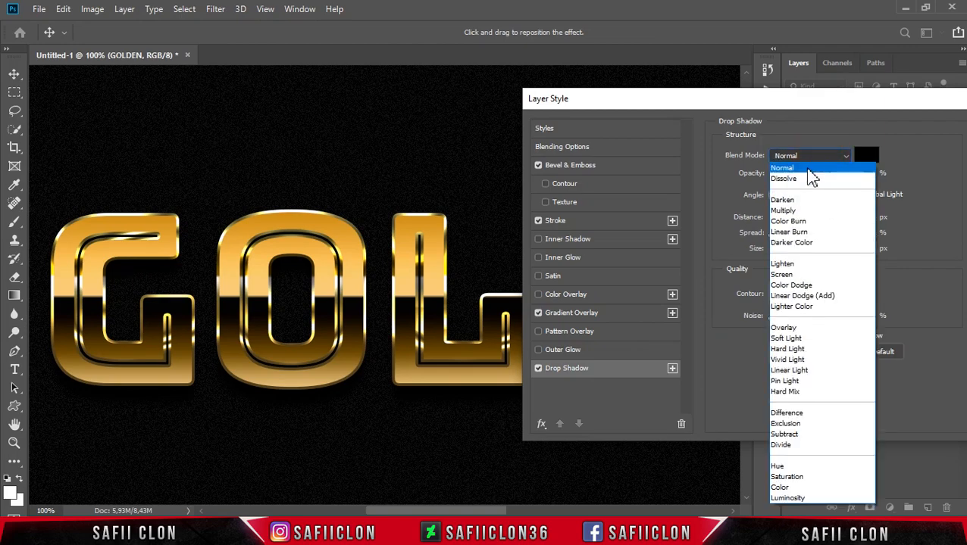
click(808, 168)
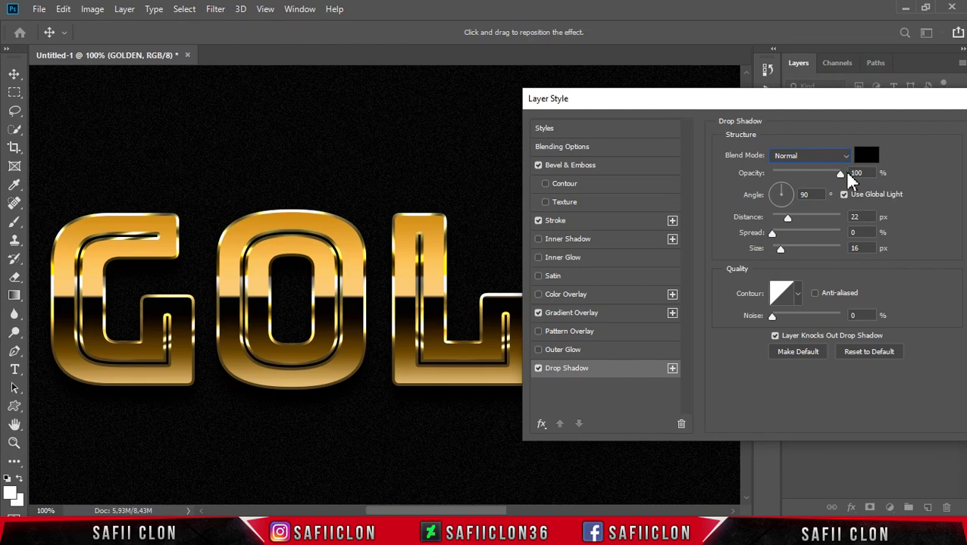
click(865, 156)
click(707, 216)
drag(659, 242, 577, 308)
click(888, 117)
Set the drop shadow's opacity to 100%, distance 24 px, angle 76° and size 16 px, and apply the layer style
mouse_move(854, 176)
mouse_down()
mouse_move(832, 176)
mouse_move(843, 176)
mouse_up()
mouse_move(787, 218)
mouse_down()
mouse_move(822, 227)
mouse_move(791, 224)
mouse_up()
click(808, 196)
text(76)
click(782, 250)
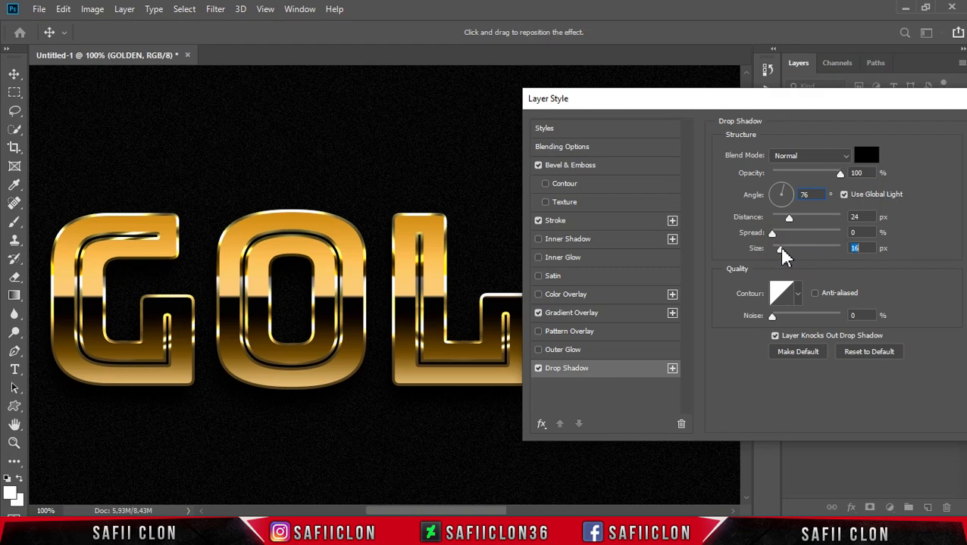
drag(825, 105, 597, 119)
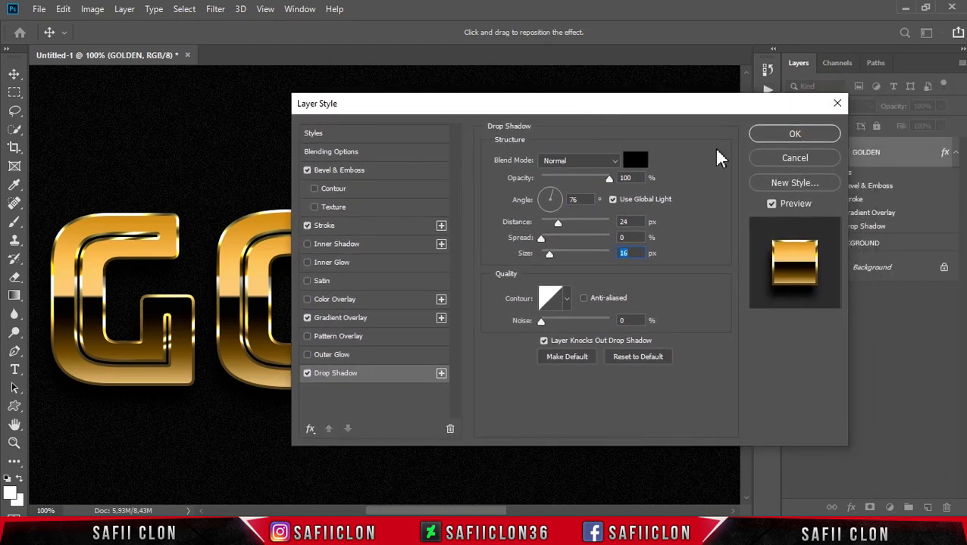
click(794, 135)
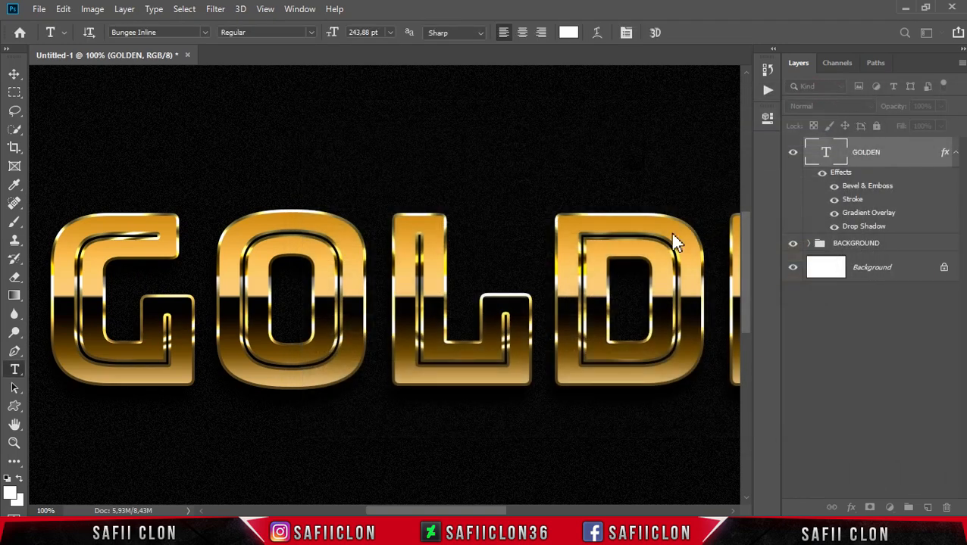
Place the GOLDEN text layer in a group named TEXT and collapse the group
scroll(673, 240, down, 1)
scroll(673, 240, down, 1)
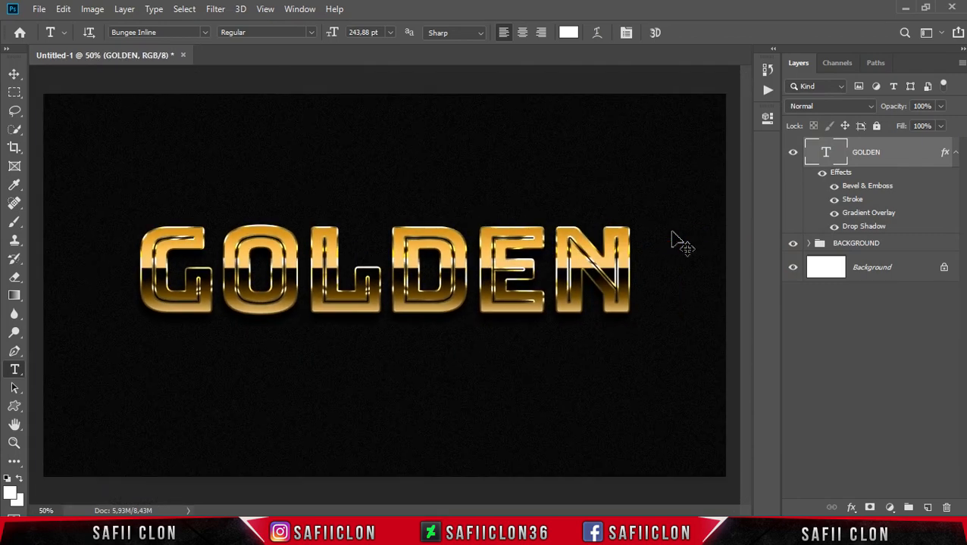
scroll(673, 239, up, 4)
scroll(673, 239, down, 4)
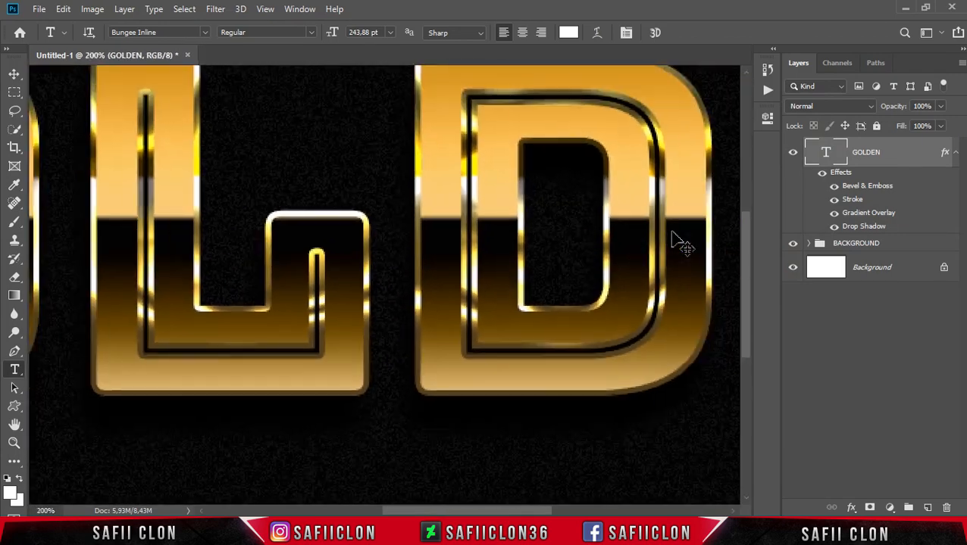
scroll(673, 239, down, 1)
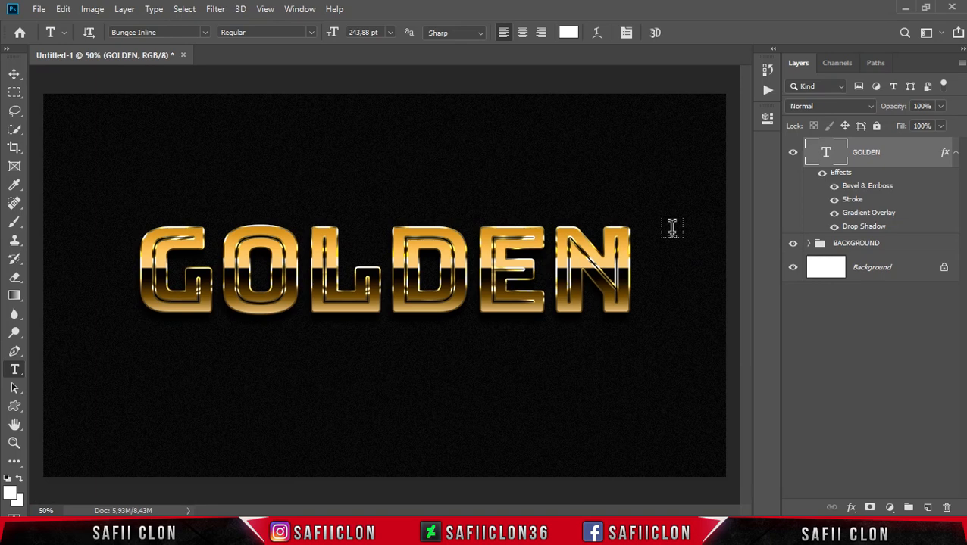
click(896, 157)
key(ctrl+g)
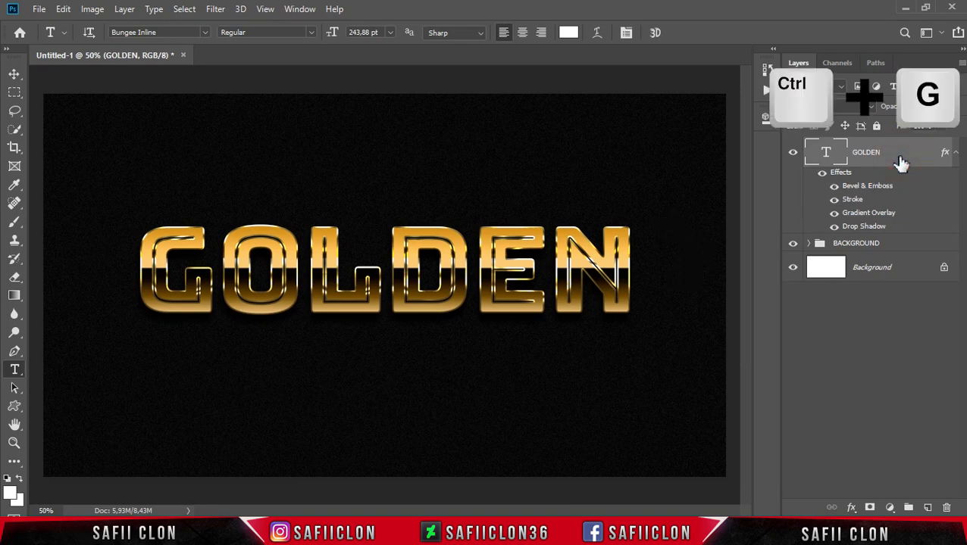
double_click(847, 147)
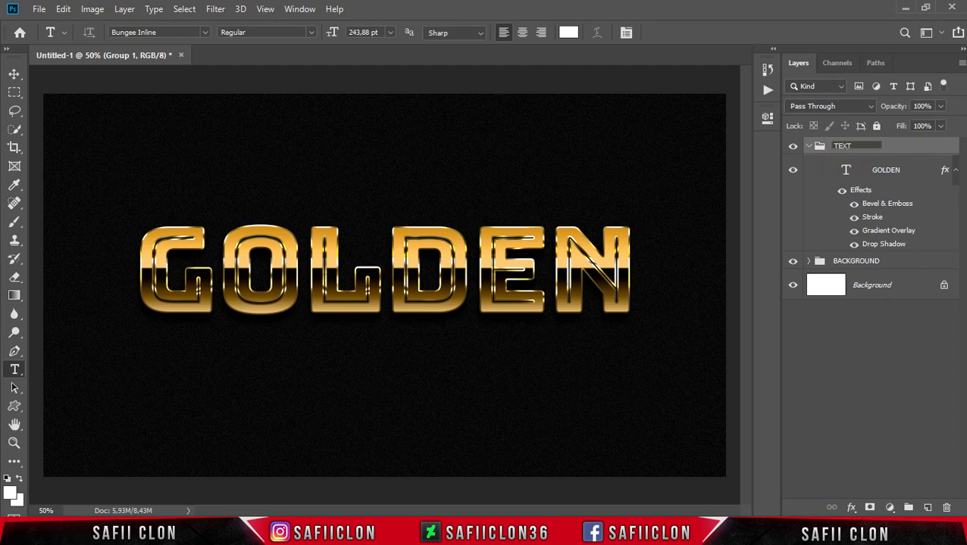
click(896, 149)
click(810, 147)
click(861, 146)
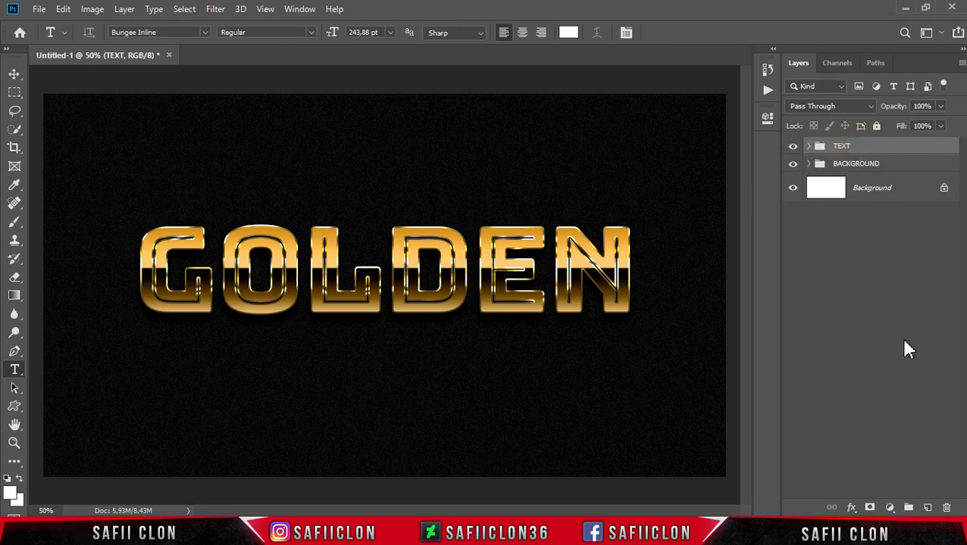
Add a new empty layer above the TEXT group and activate the Brush tool
click(927, 507)
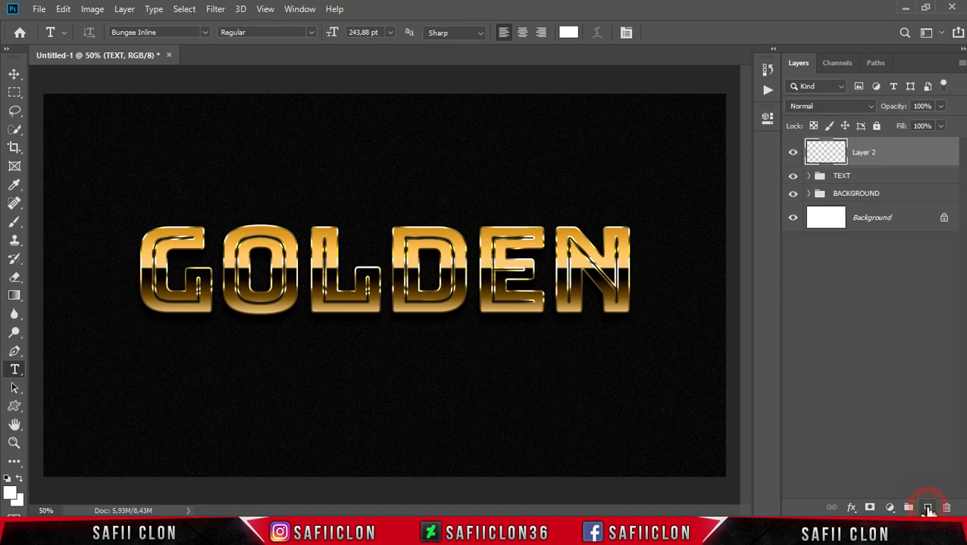
click(907, 150)
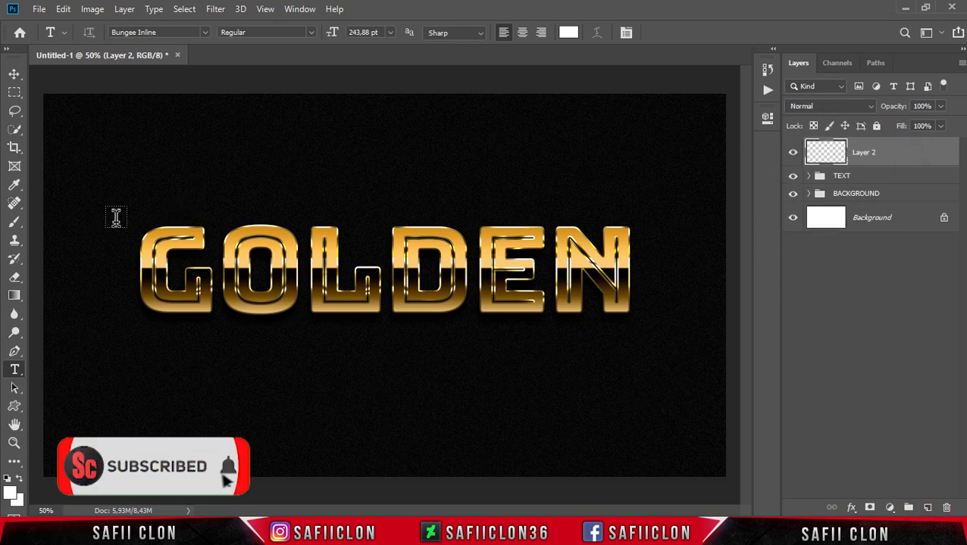
click(14, 221)
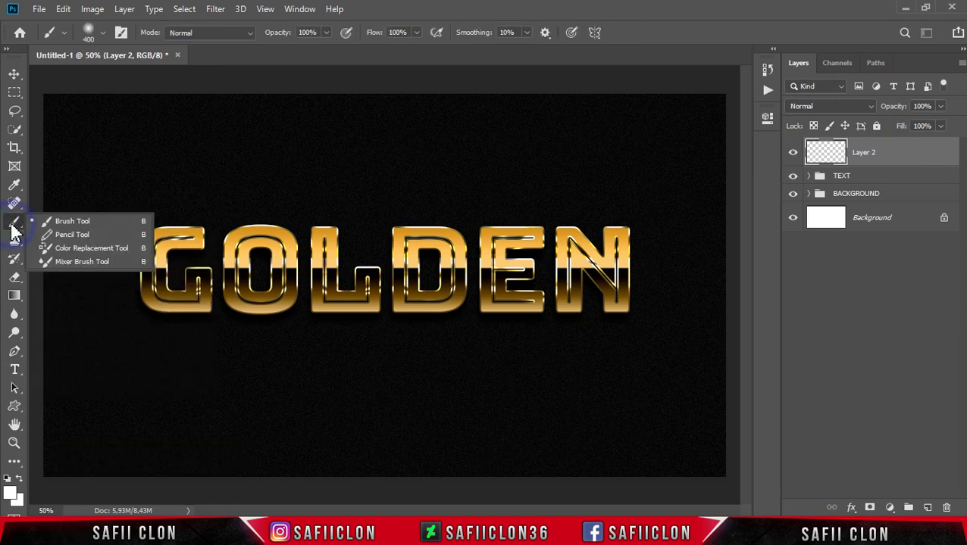
click(68, 221)
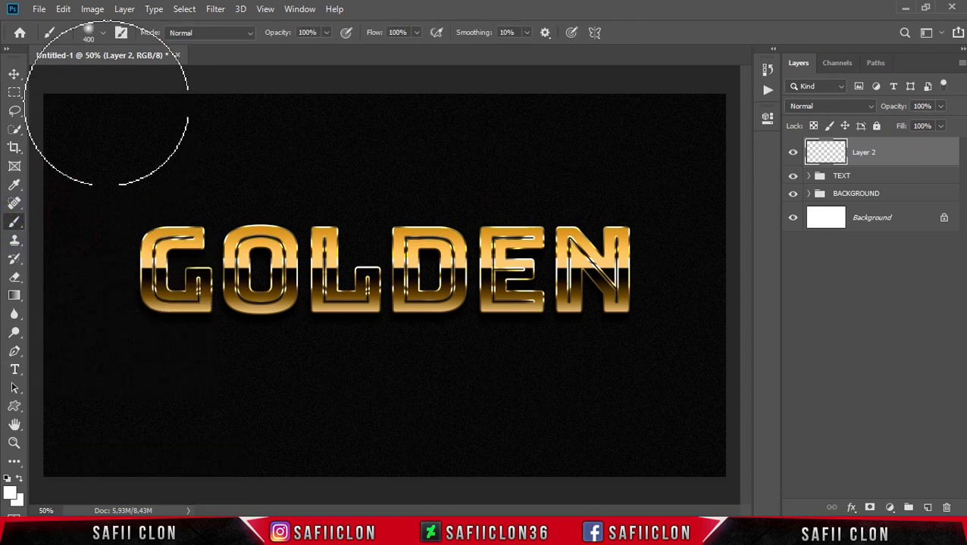
Choose the Soft Round brush with a size of about 400 px and 0% hardness
click(103, 33)
click(98, 196)
drag(156, 78, 155, 80)
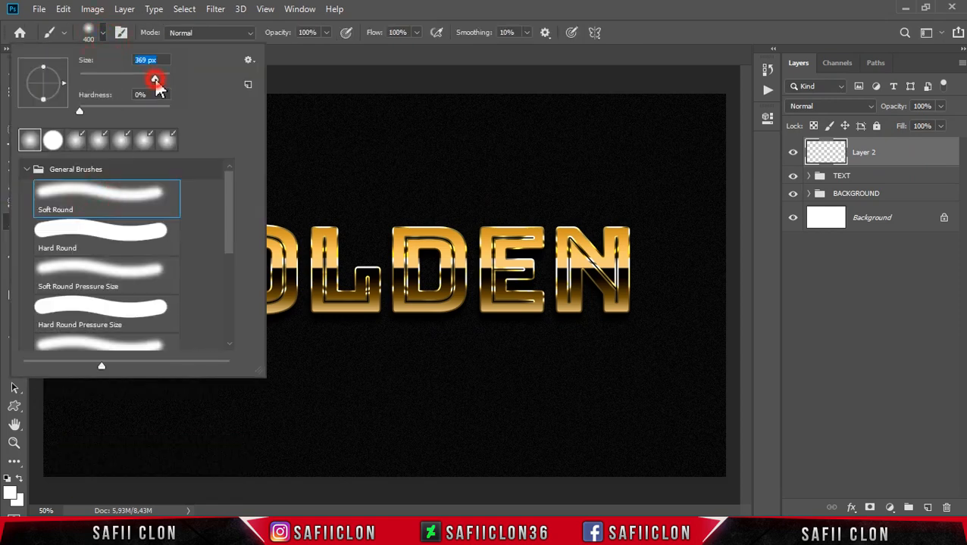
click(90, 33)
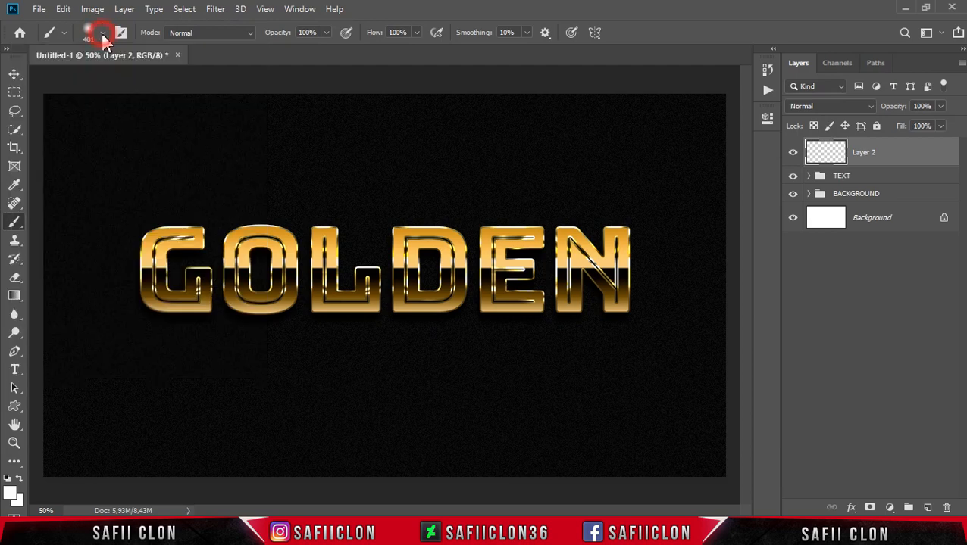
Set the foreground color to white and paint one soft glow spot over the middle of the GOLDEN text on the new layer
click(327, 33)
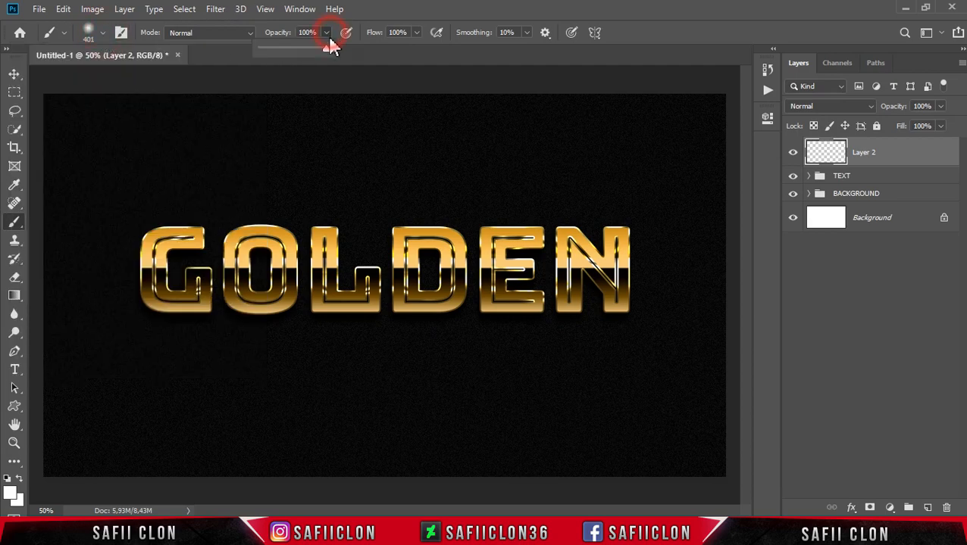
click(13, 494)
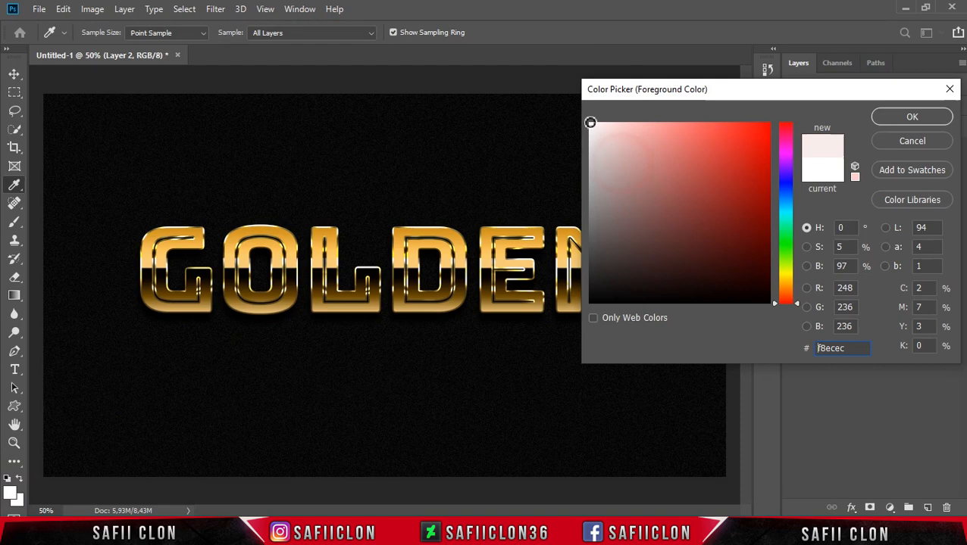
click(912, 117)
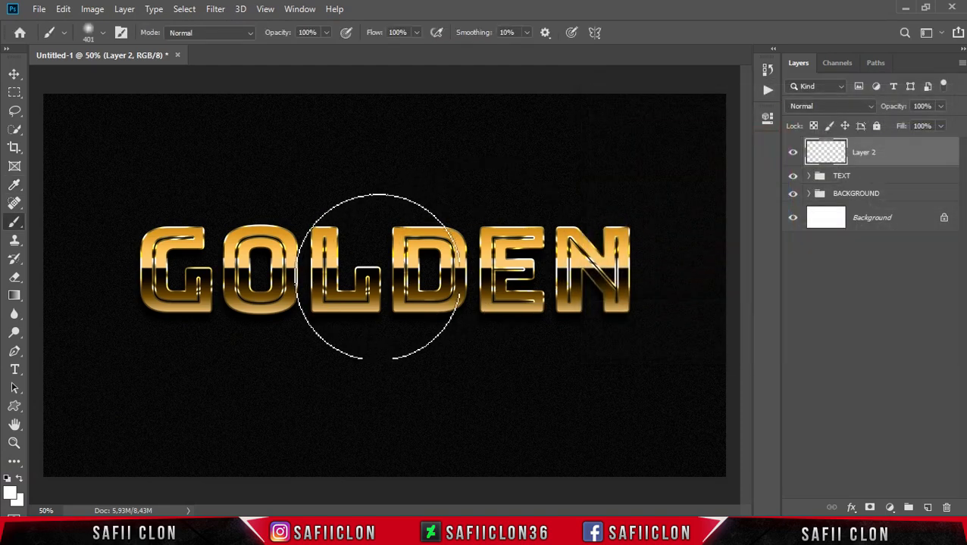
click(391, 274)
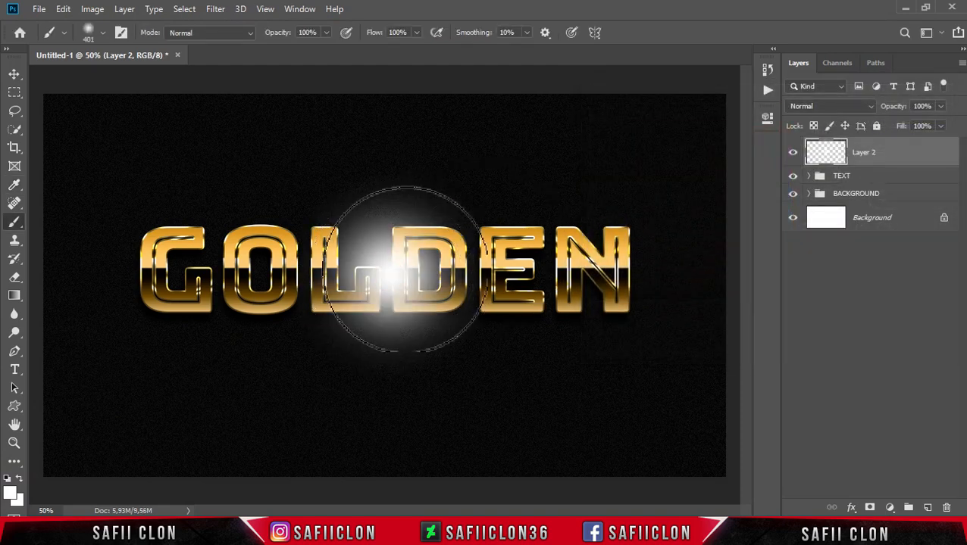
Transform the glow spot, moving it to the canvas's upper edge and stretching it into a wide light across the full width
key(ctrl+minus)
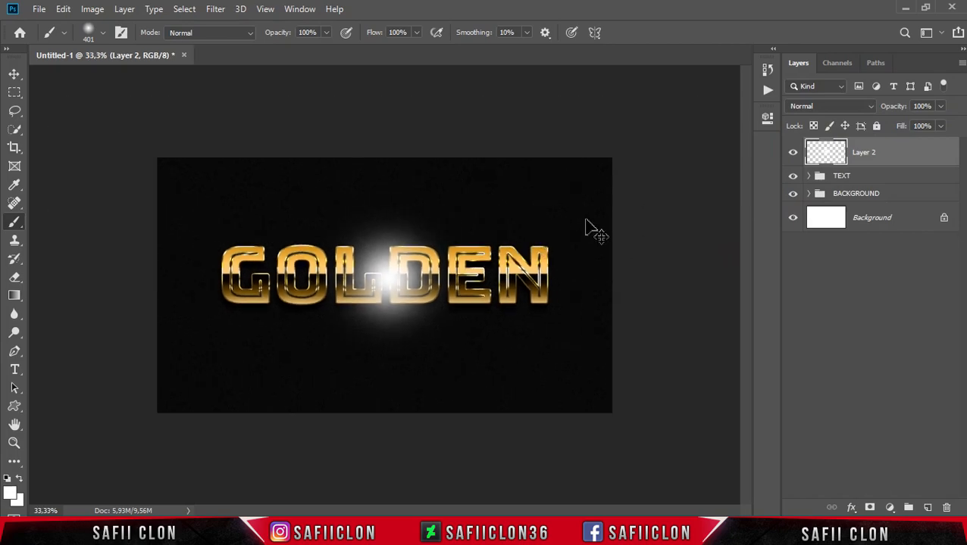
key(ctrl+t)
drag(395, 298, 391, 207)
drag(461, 186, 728, 185)
drag(470, 204, 471, 173)
drag(417, 226, 386, 318)
drag(449, 208, 457, 205)
click(682, 34)
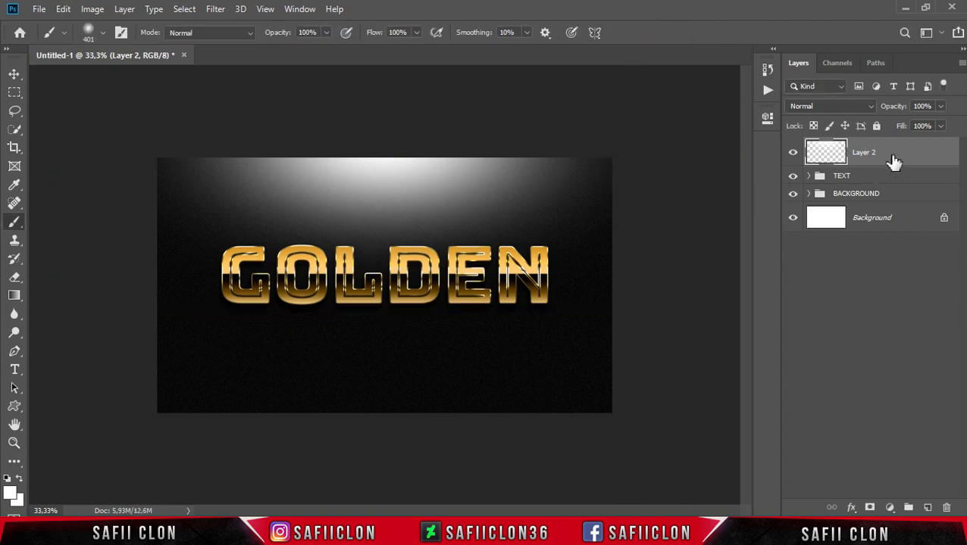
Set the glow layer's blend mode to Overlay and duplicate the layer
click(864, 106)
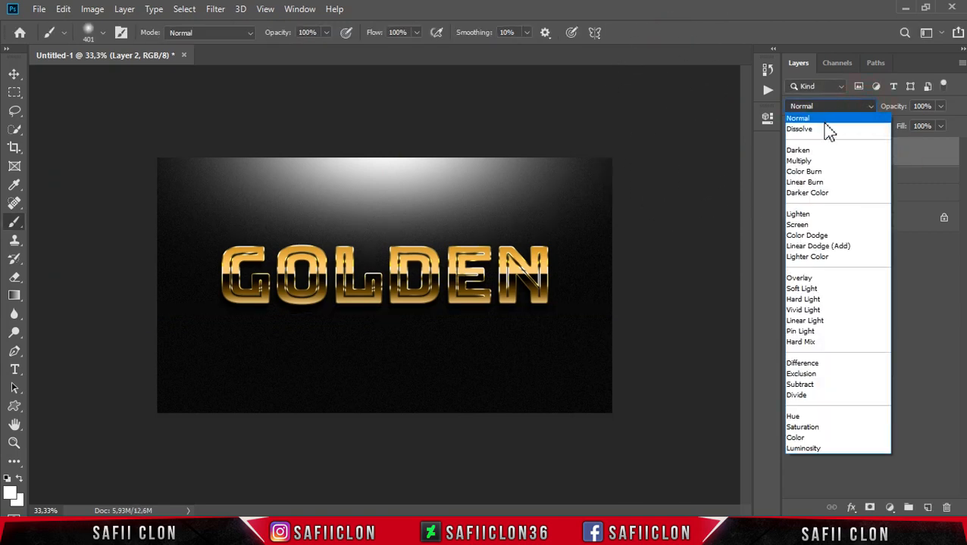
click(809, 280)
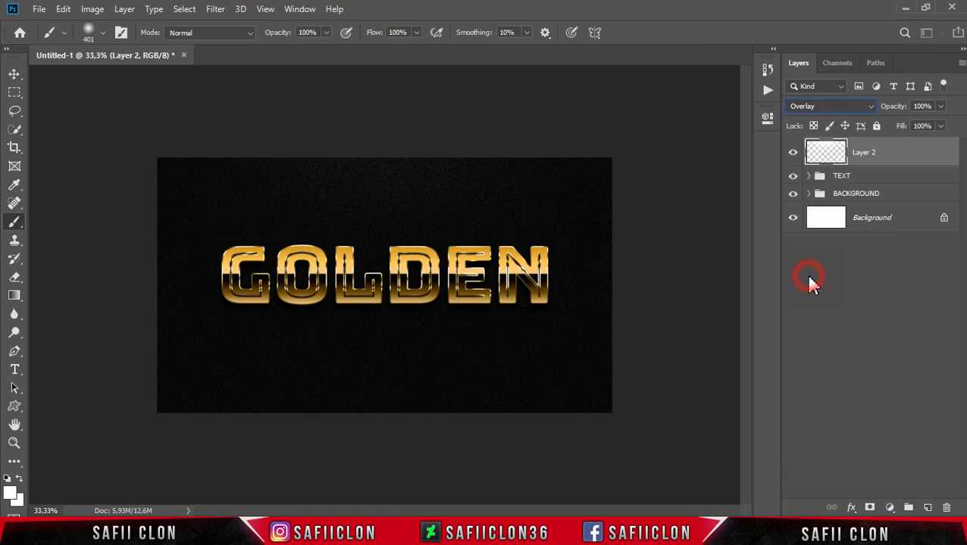
right_click(900, 157)
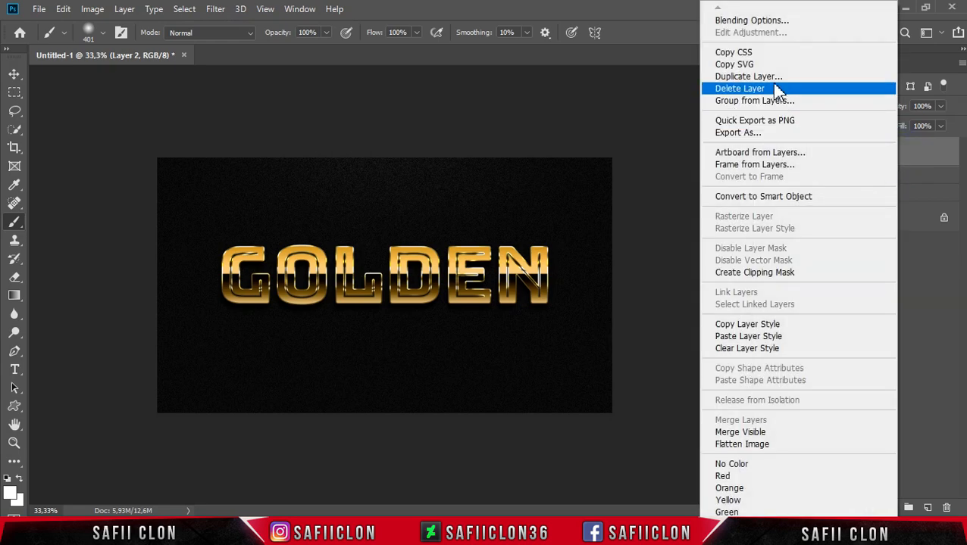
click(755, 77)
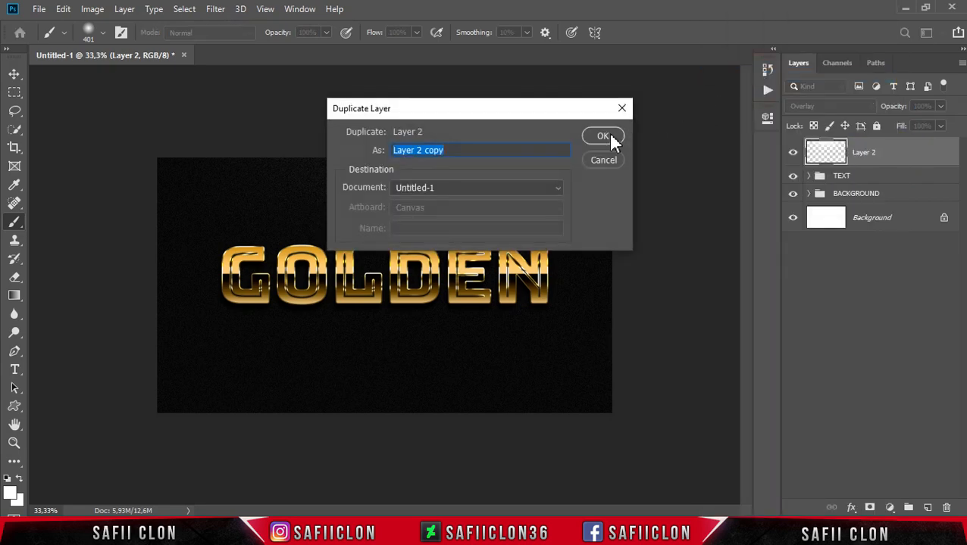
click(611, 136)
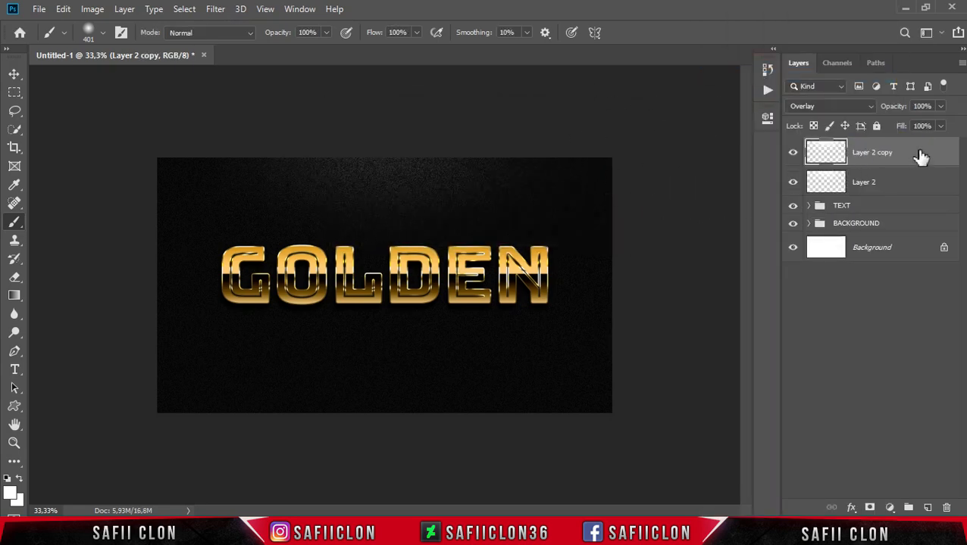
Set the duplicated glow layer's blend mode to Normal and its opacity to 23%
click(873, 109)
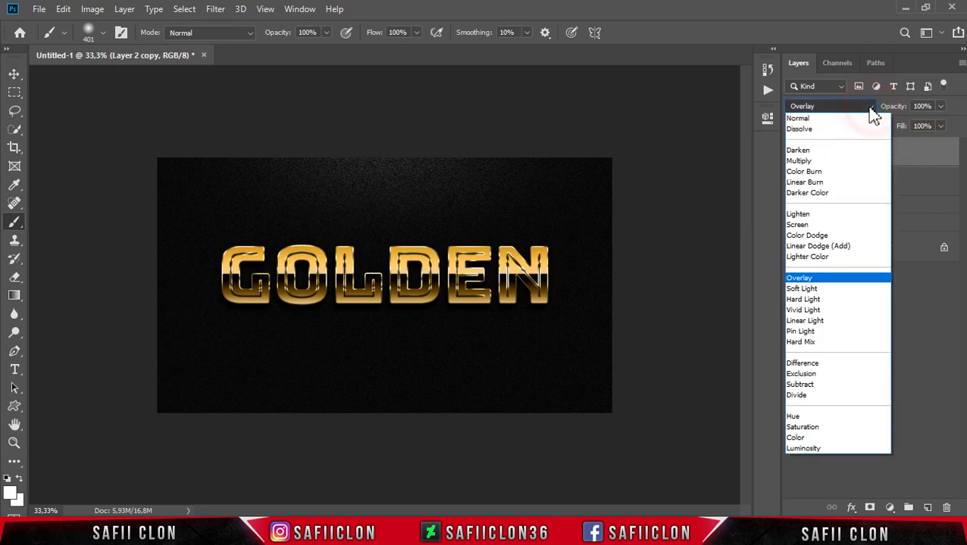
click(807, 119)
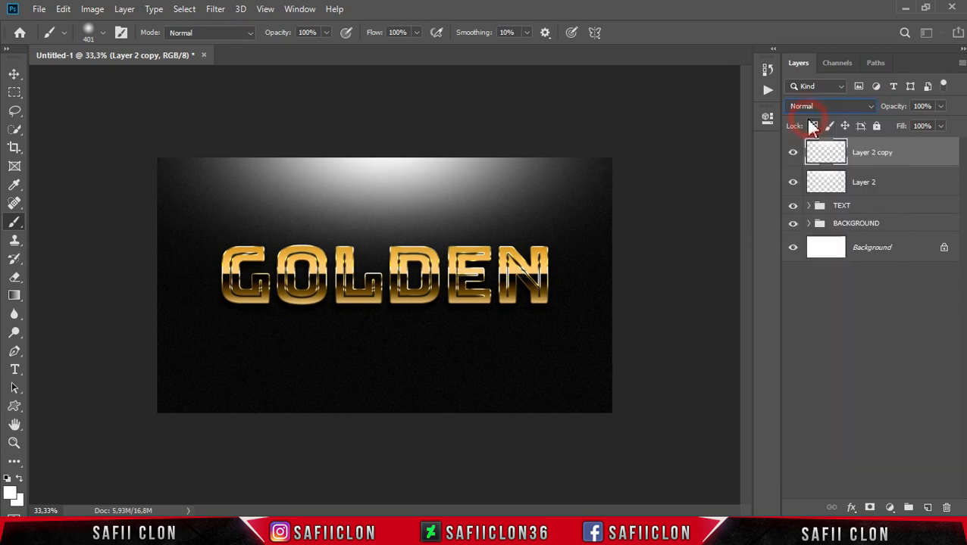
click(942, 107)
drag(942, 121, 900, 122)
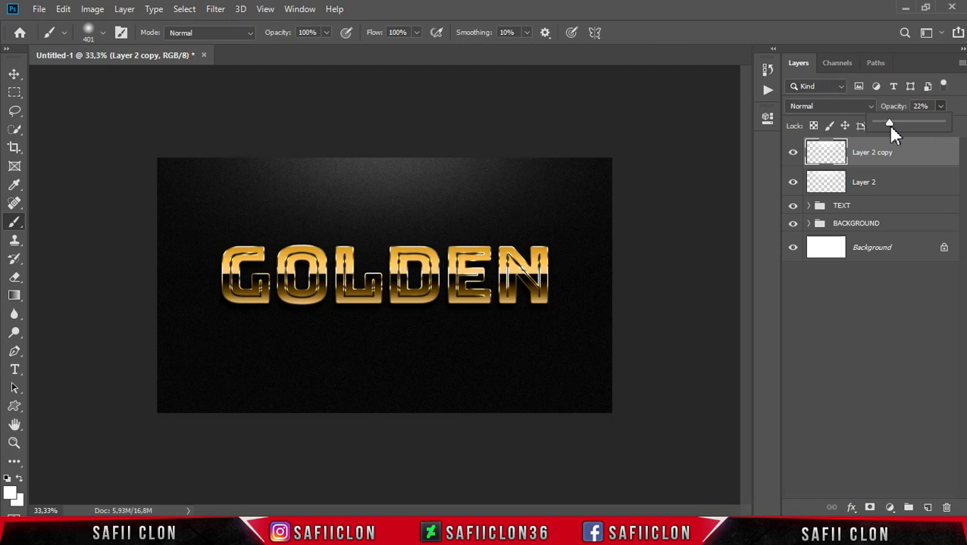
click(943, 107)
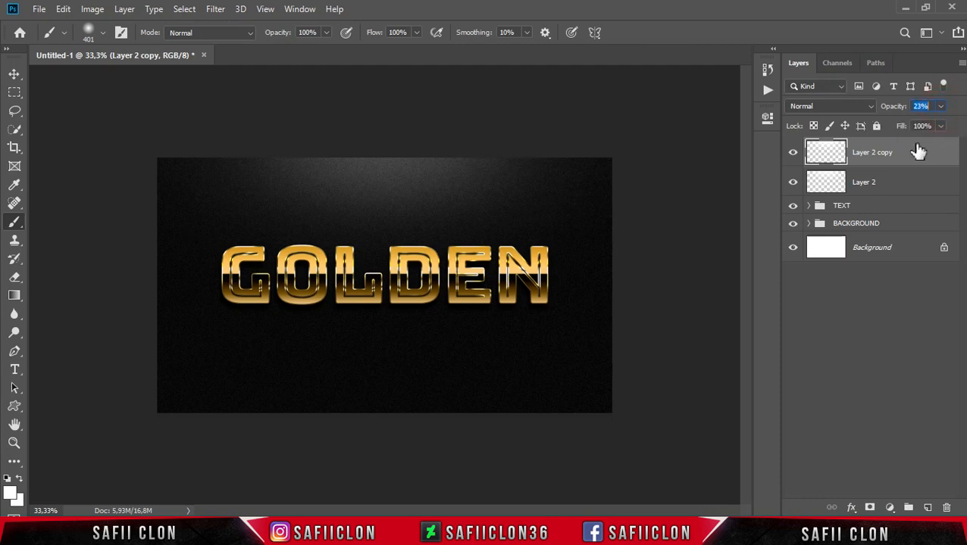
Group the two glow layers in a group named 1
shift+click(908, 186)
right_click(908, 185)
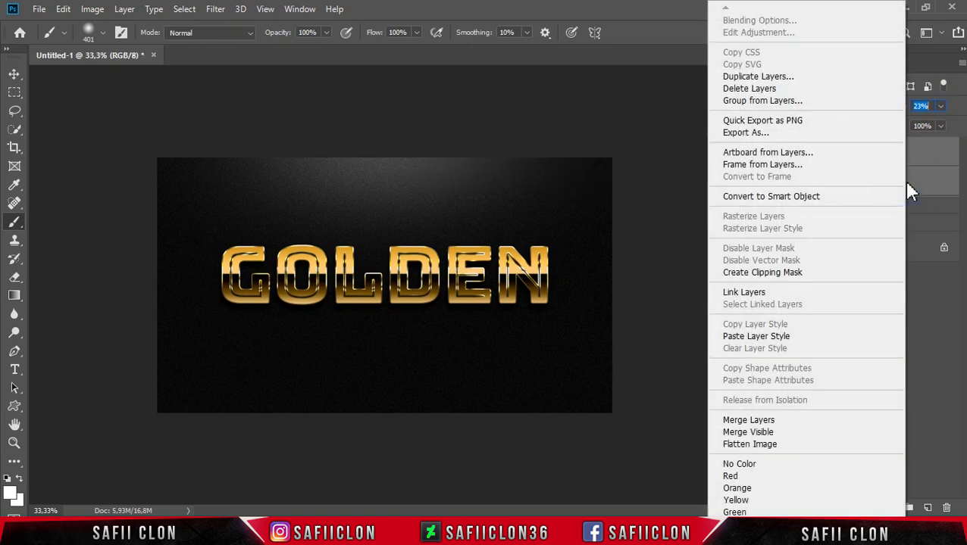
click(764, 101)
text(1)
click(594, 157)
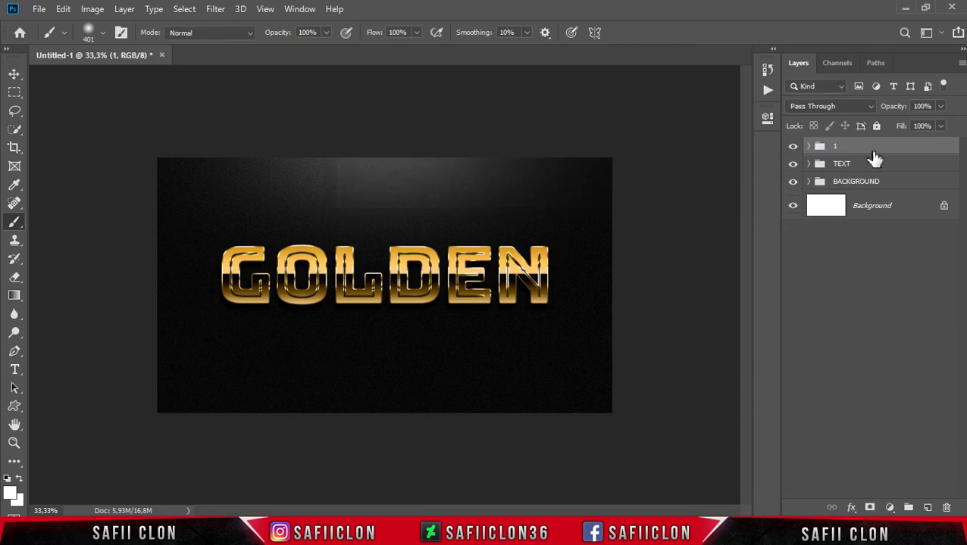
Duplicate group 1 in the same document
right_click(868, 152)
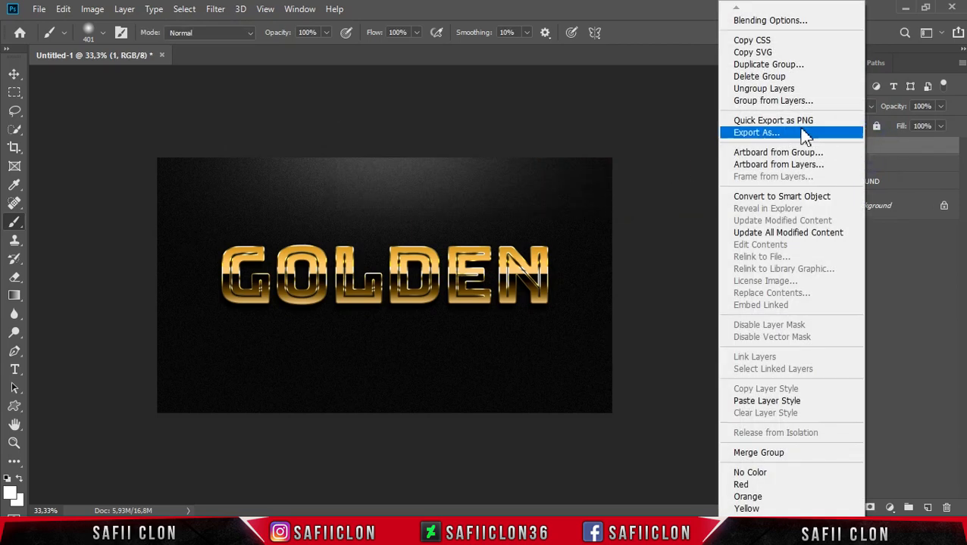
click(758, 64)
click(617, 136)
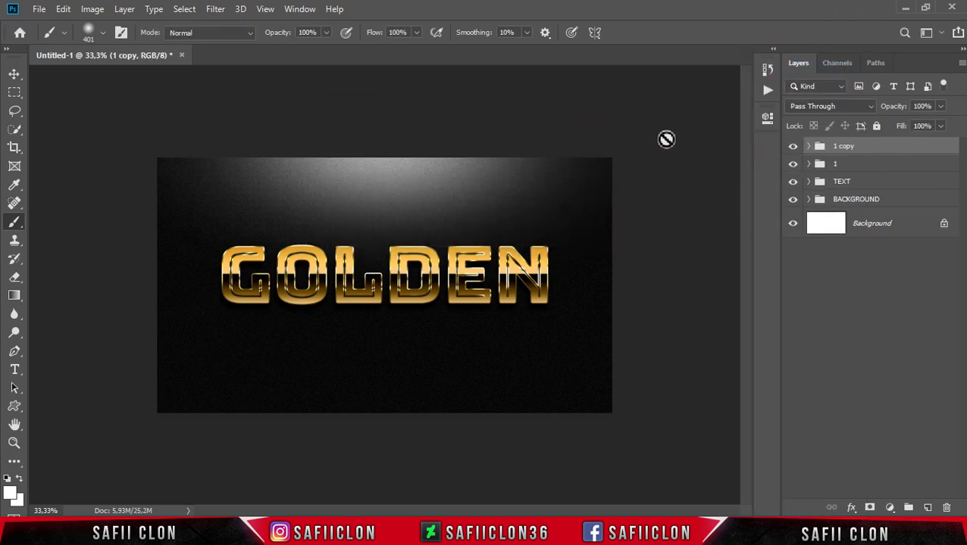
Move the copied glow group to the canvas's lower edge and reduce its height to about 68.5%, keeping it horizontally centered
key(ctrl+t)
drag(453, 196, 457, 447)
drag(463, 371, 466, 439)
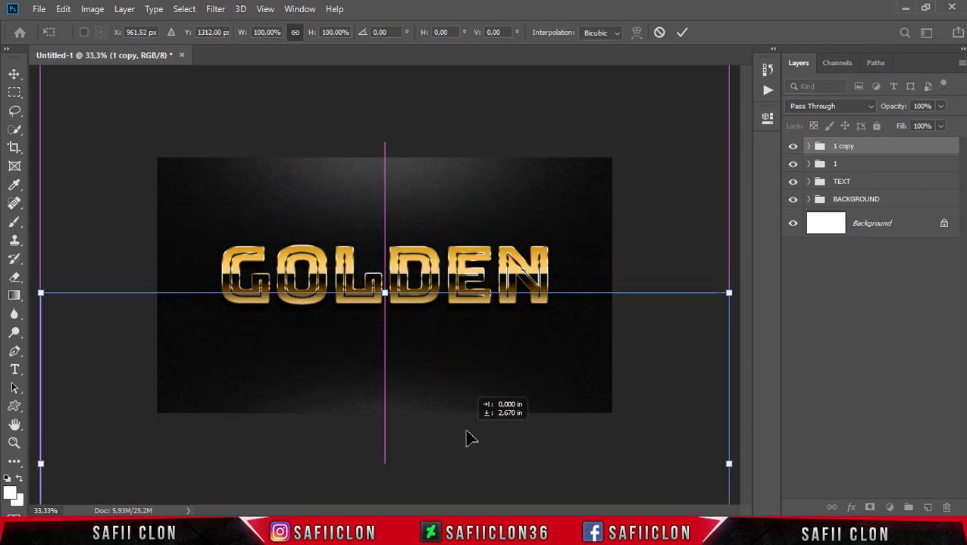
drag(451, 398, 451, 398)
drag(384, 293, 390, 381)
mouse_move(548, 475)
mouse_down()
mouse_move(572, 453)
mouse_move(556, 463)
mouse_move(565, 267)
mouse_move(563, 468)
mouse_up()
drag(405, 393, 498, 409)
click(682, 32)
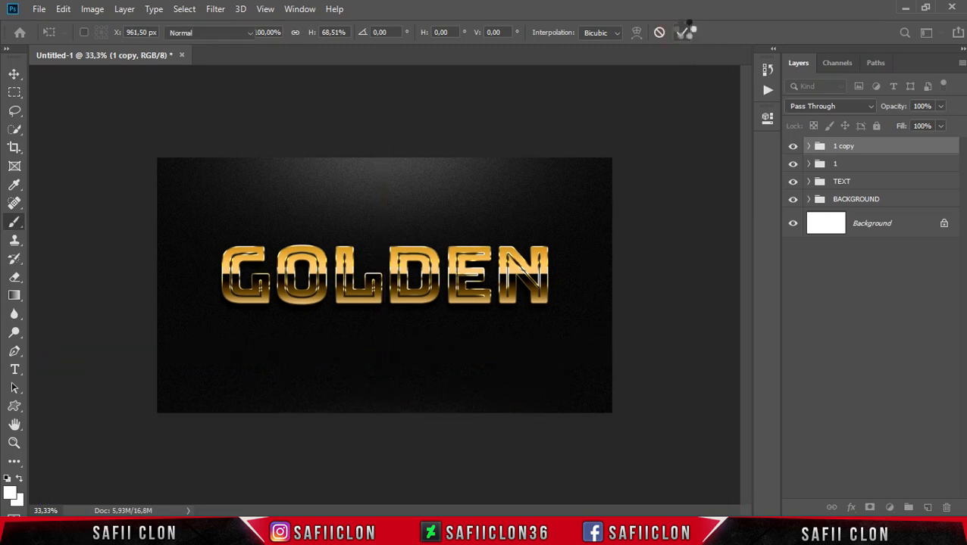
Rename the copied glow group as 2
double_click(848, 148)
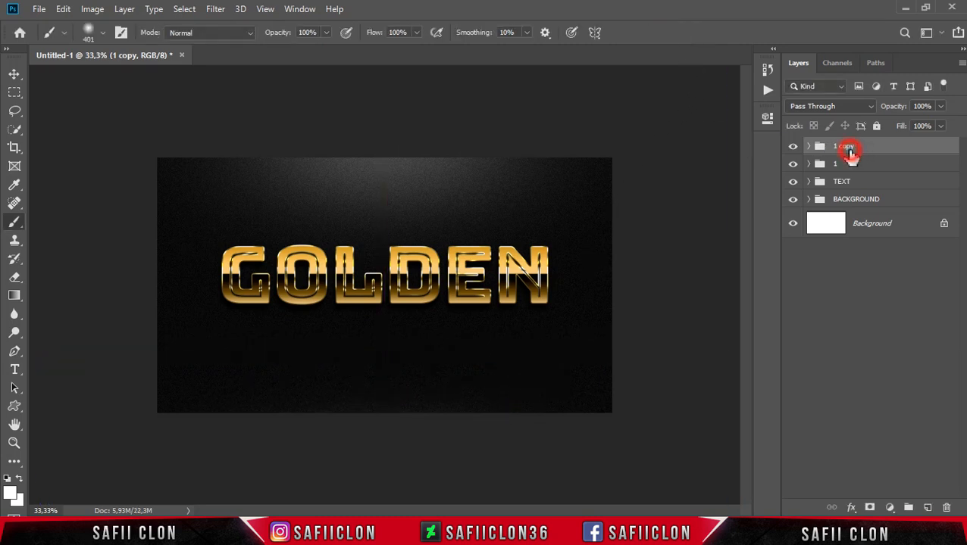
text(2)
key(Return)
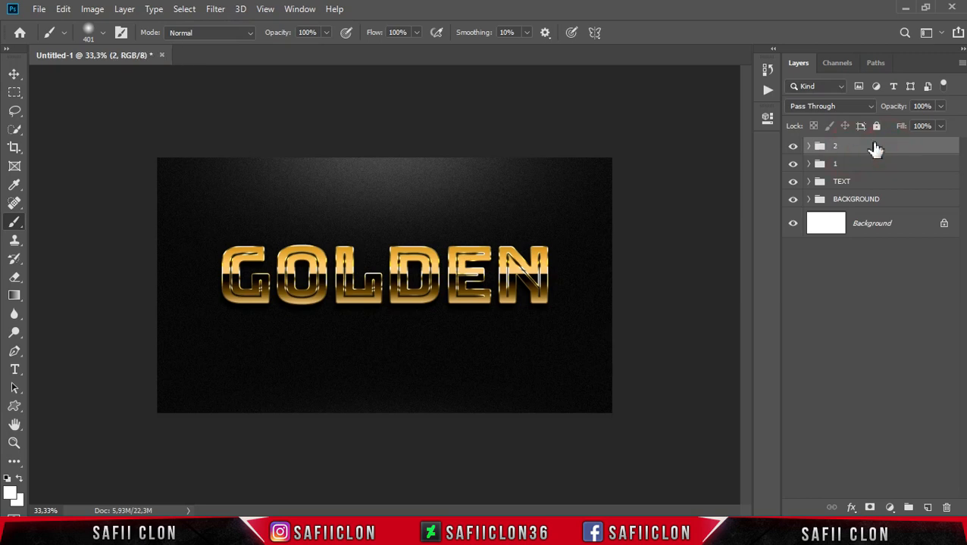
Place groups 1 and 2 together in a new group named LIGHT
shift+click(875, 165)
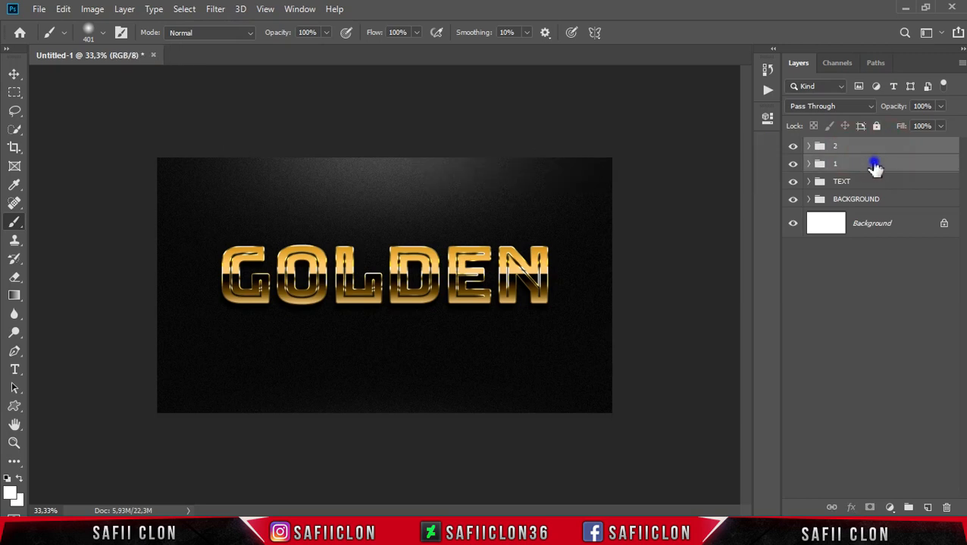
right_click(875, 168)
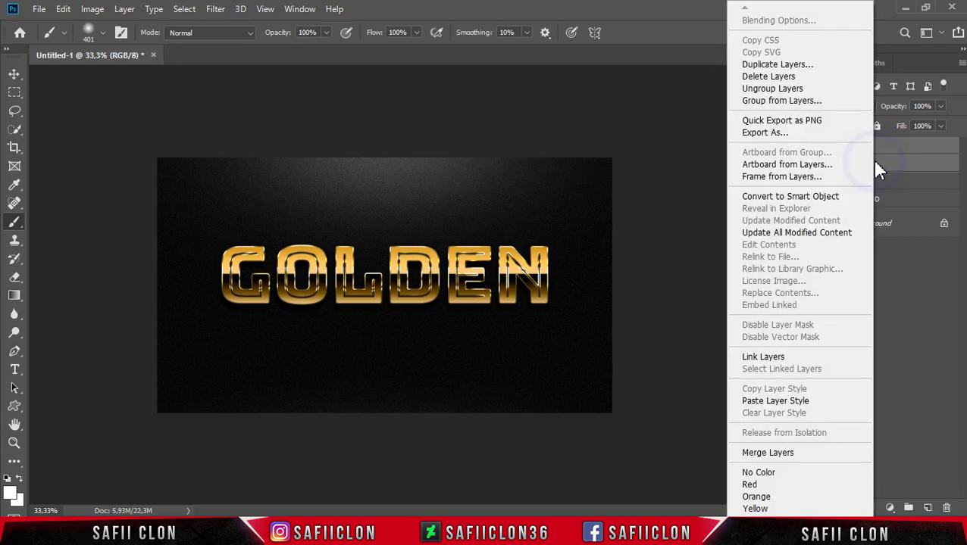
click(794, 100)
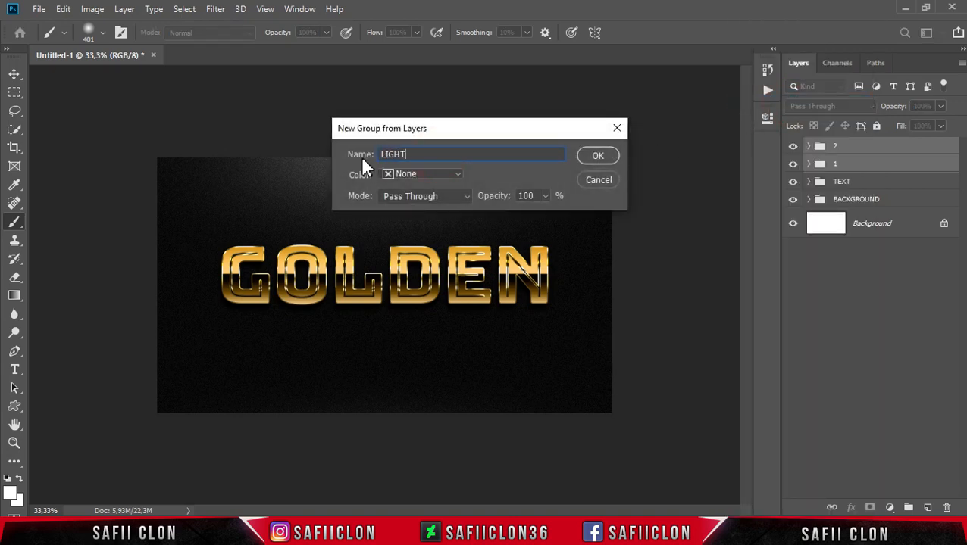
click(598, 155)
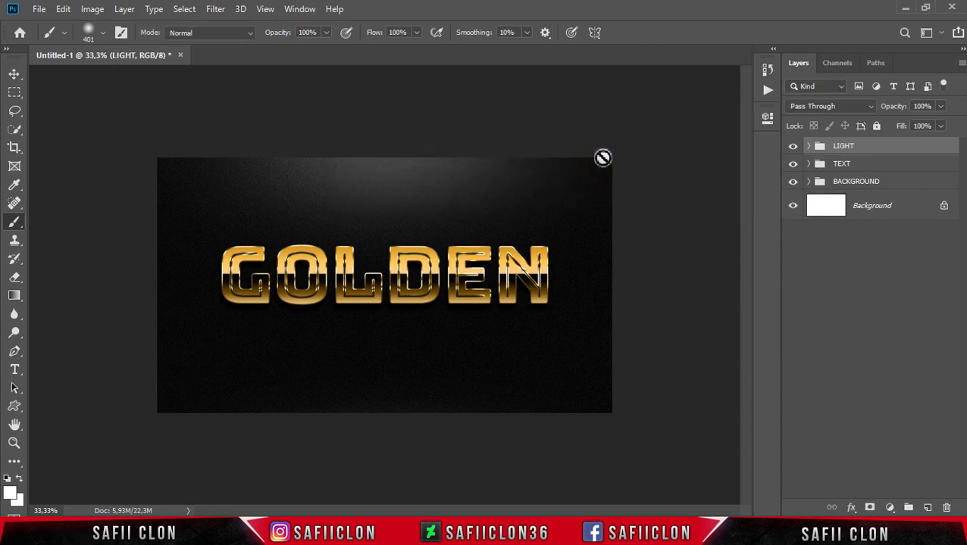
Compare the design with and without the LIGHT, TEXT and BACKGROUND groups by toggling their visibility, leaving all of them shown
click(794, 147)
click(793, 147)
click(793, 146)
click(794, 147)
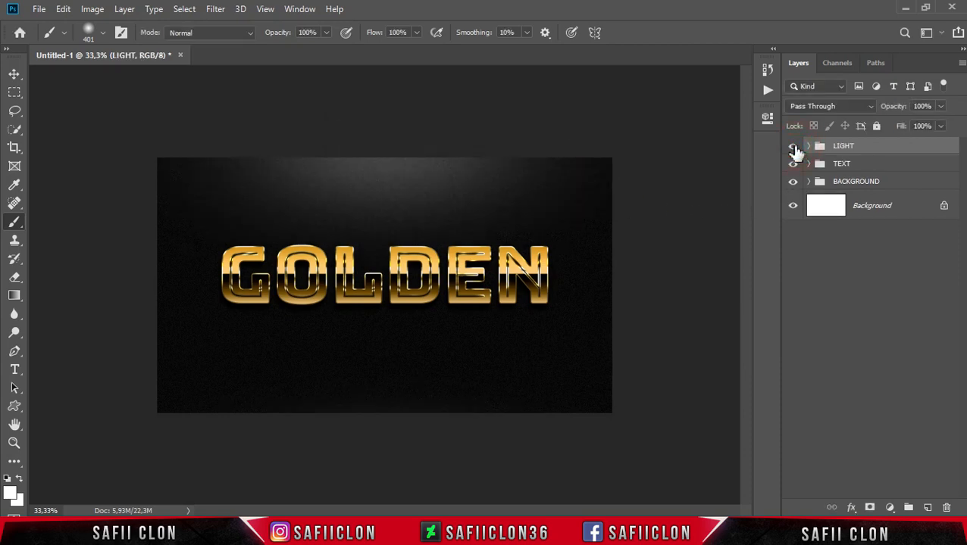
key(ctrl+plus)
click(793, 147)
click(793, 147)
click(794, 147)
click(793, 147)
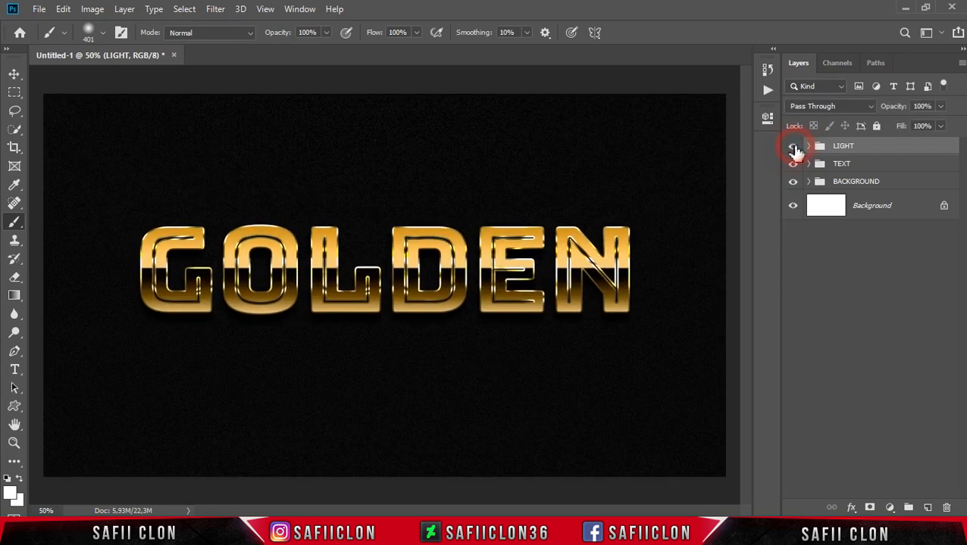
click(792, 165)
click(792, 165)
click(792, 183)
click(793, 183)
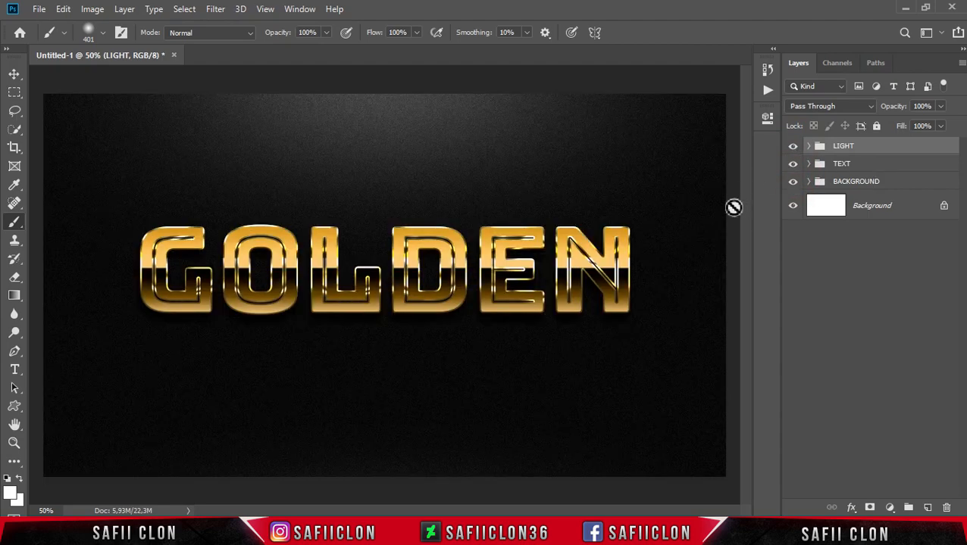